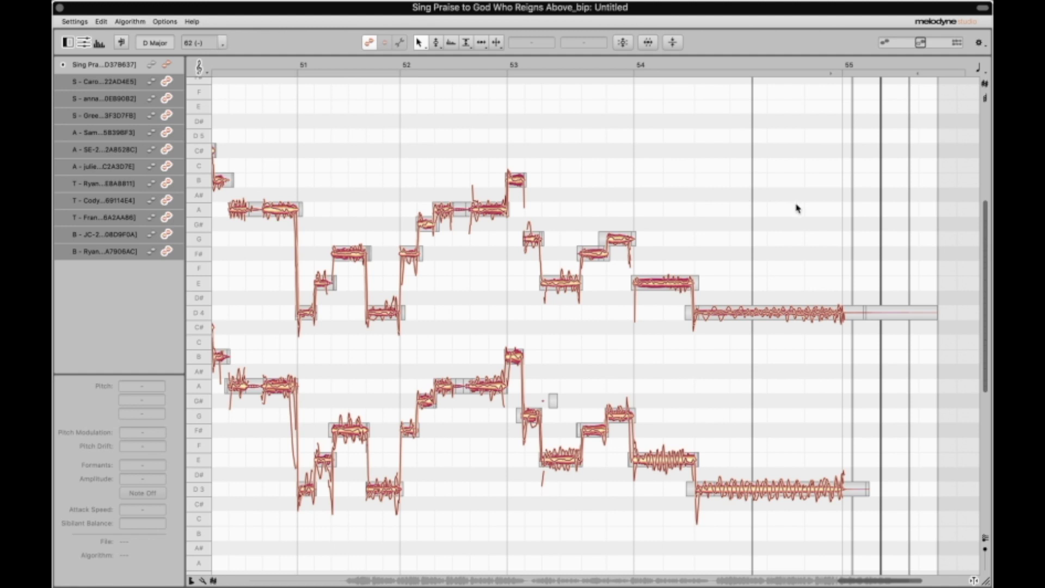
Step: Select a sung note in the Melodyne editor to check its pitch
left_click(477, 204)
left_click(60, 8)
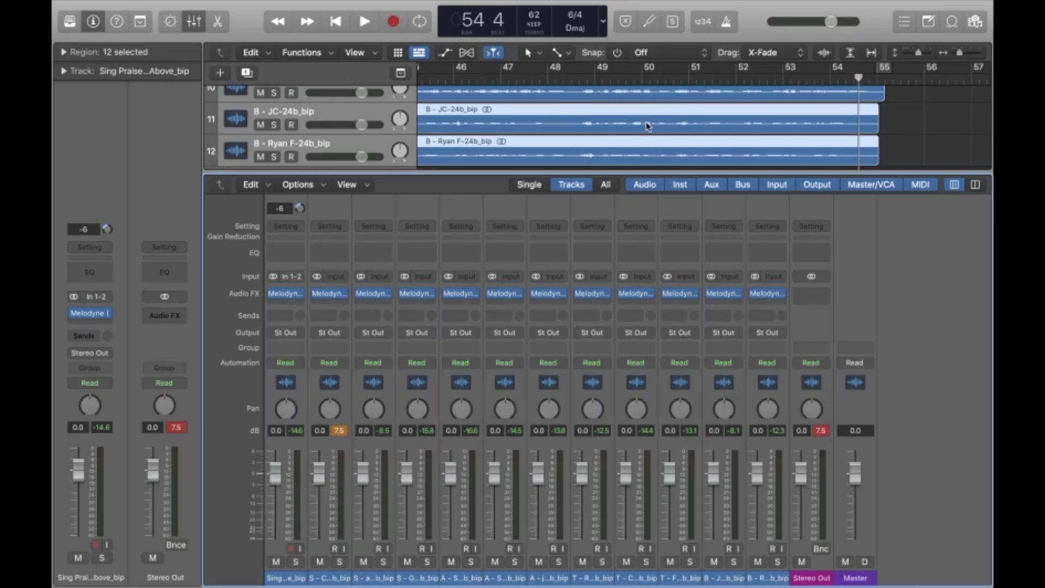
scroll(618, 131, "left", 2)
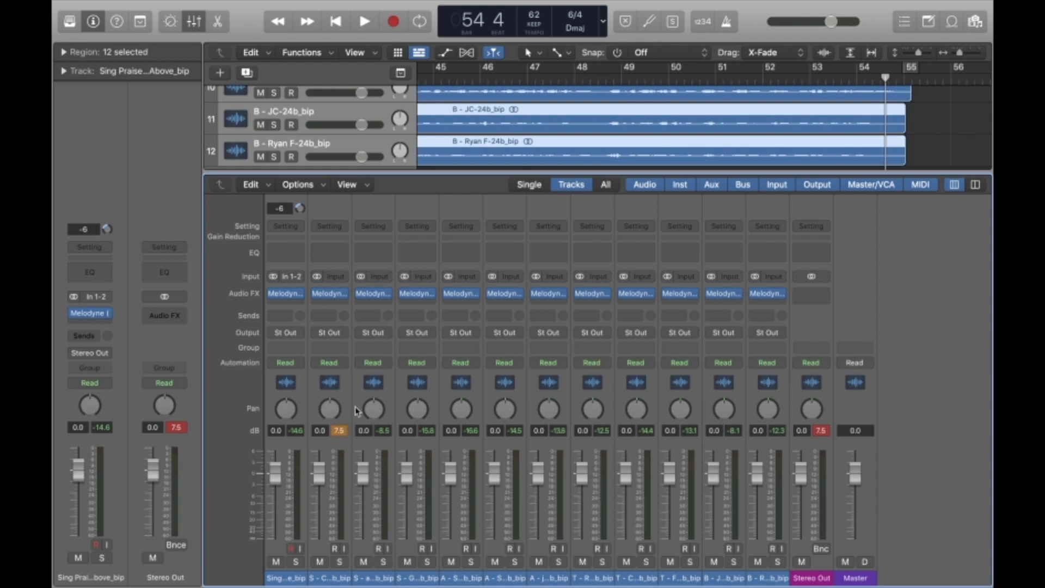
left_click(449, 77)
key("space")
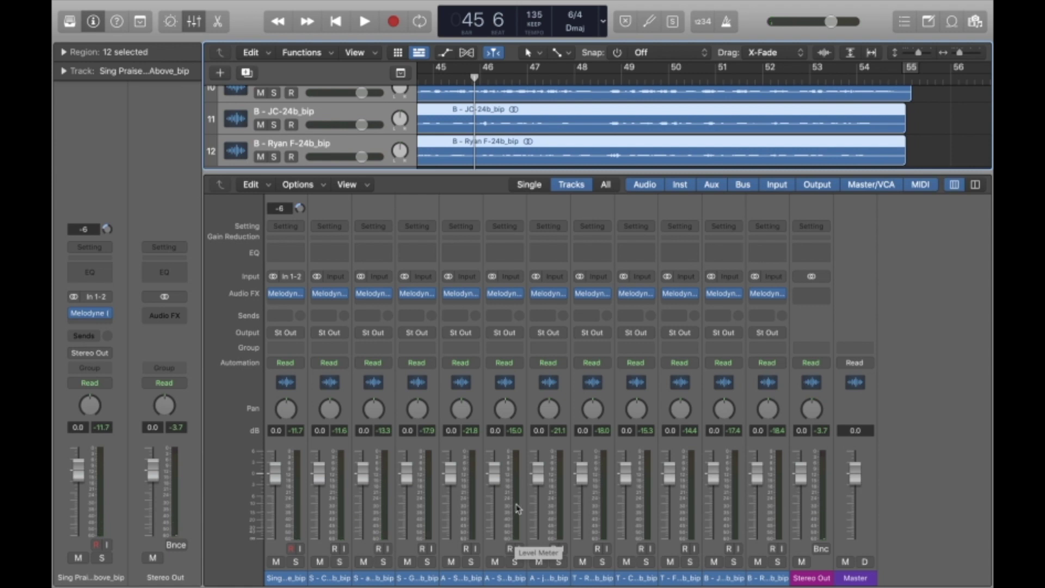
key("space")
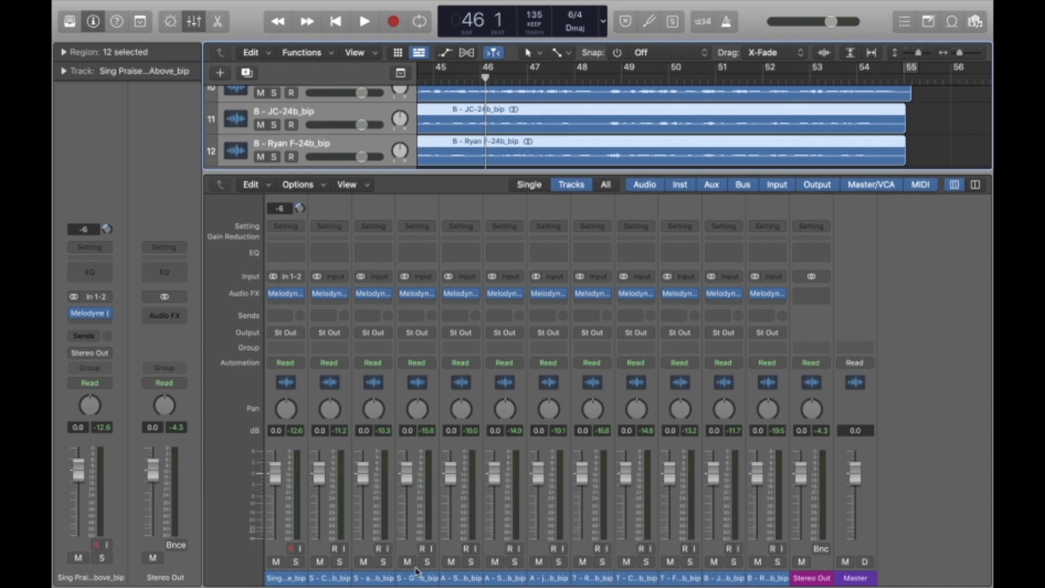
left_click(337, 578)
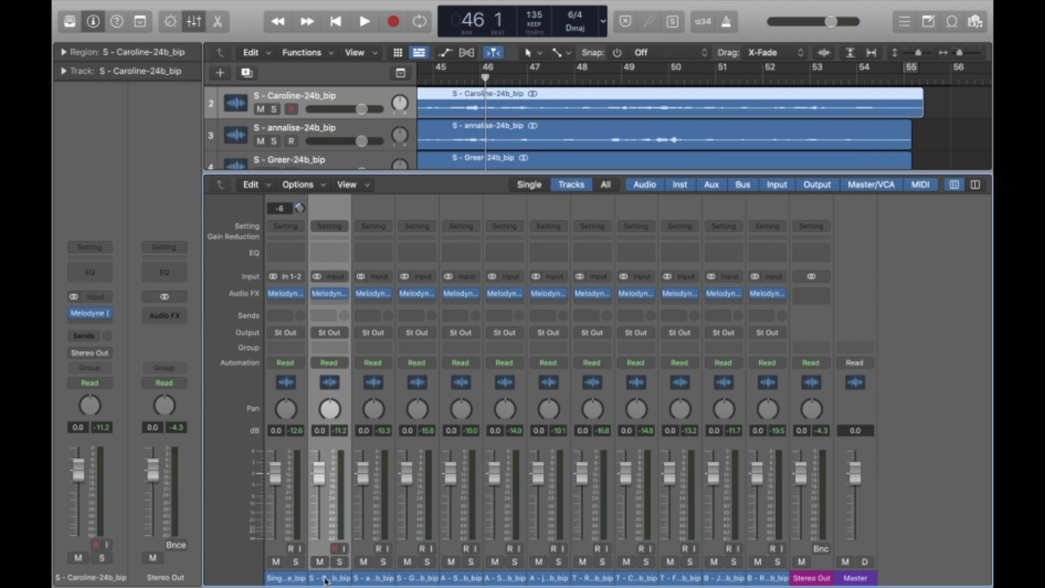
Step: Pan all three soprano channels to -5 and route their sends to Bus 1
left_click(406, 578, "shift")
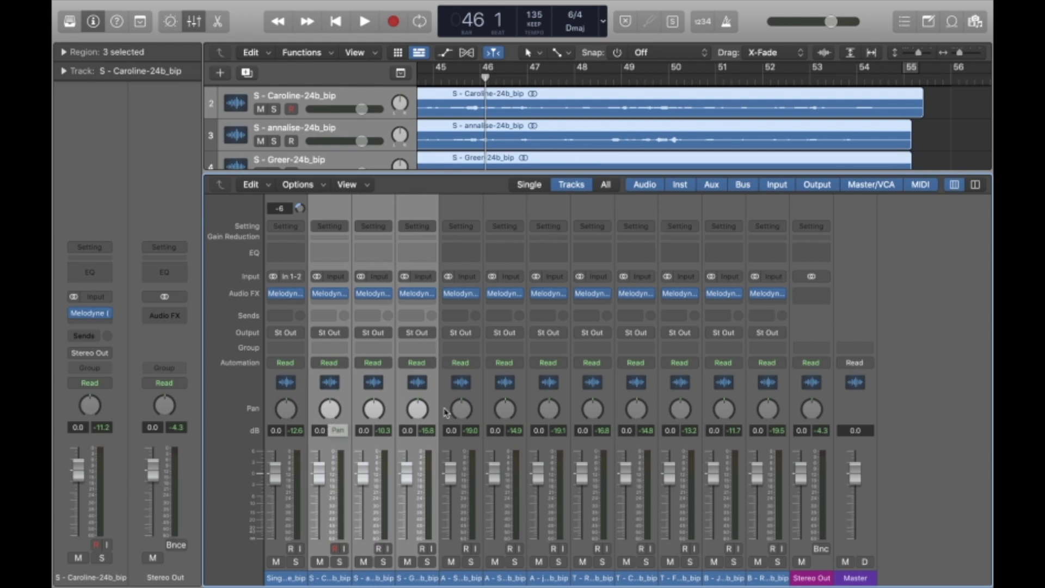
left_click(331, 415)
key("Return")
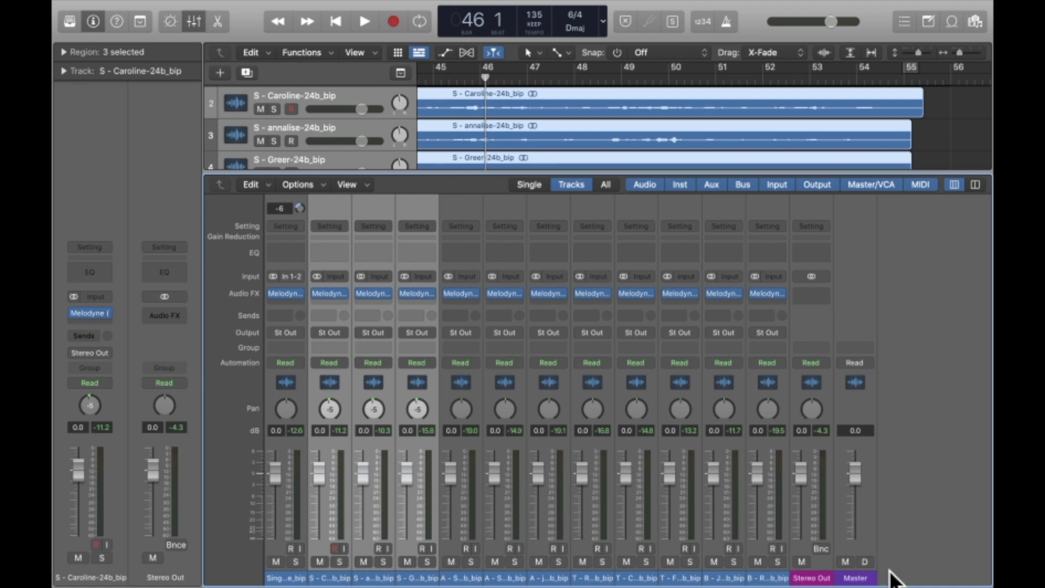
left_click(329, 317)
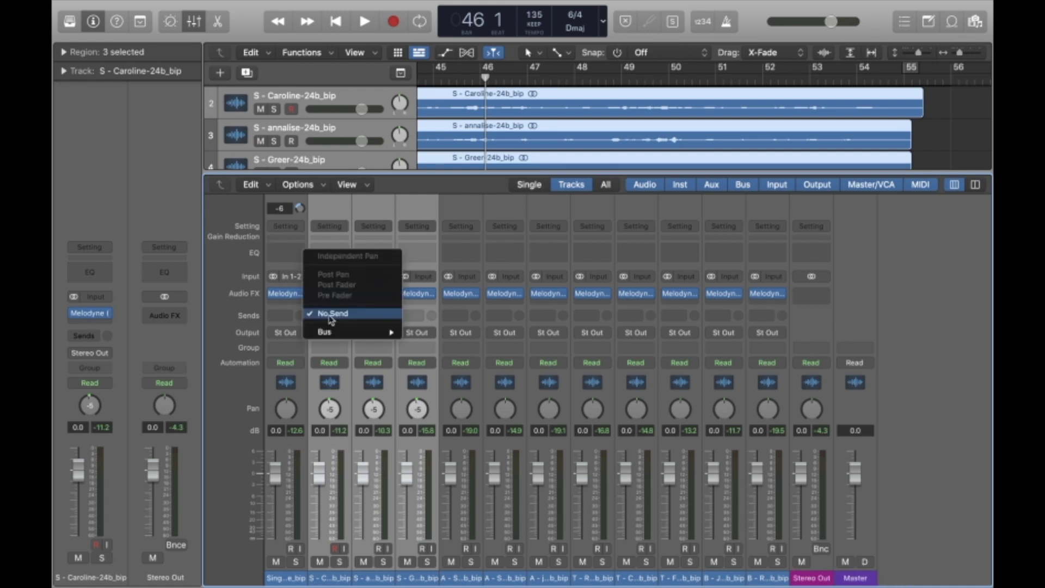
mouse_move(334, 334)
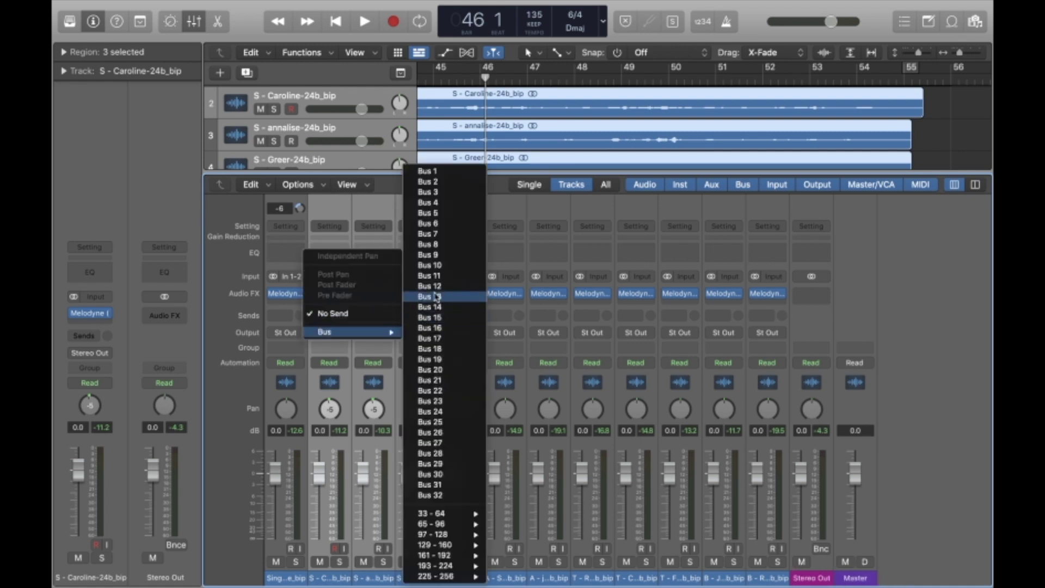
left_click(457, 172)
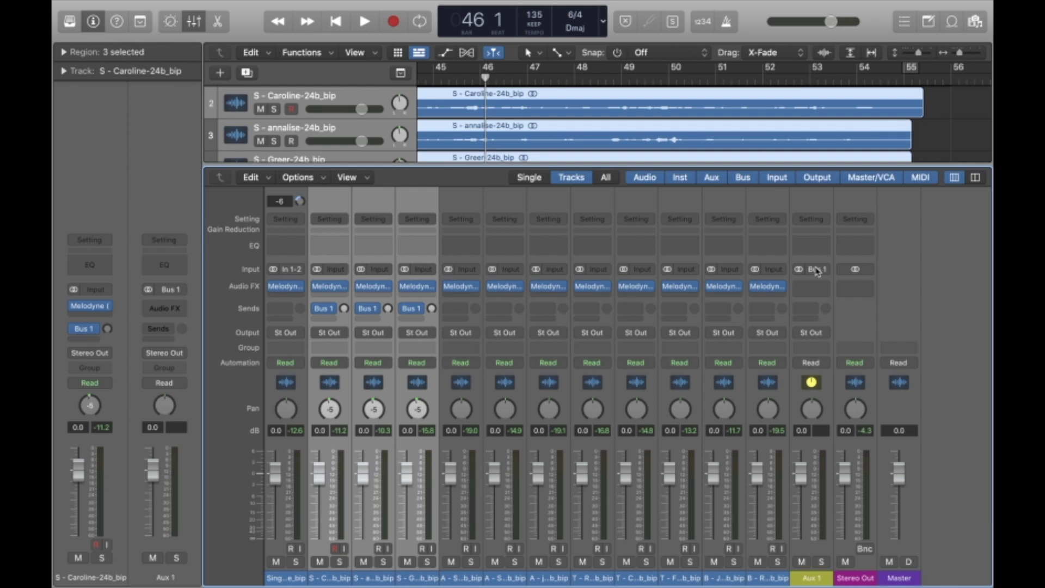
Step: Pan the three alto channels to -15 and route their sends to Bus 2
left_click(475, 409)
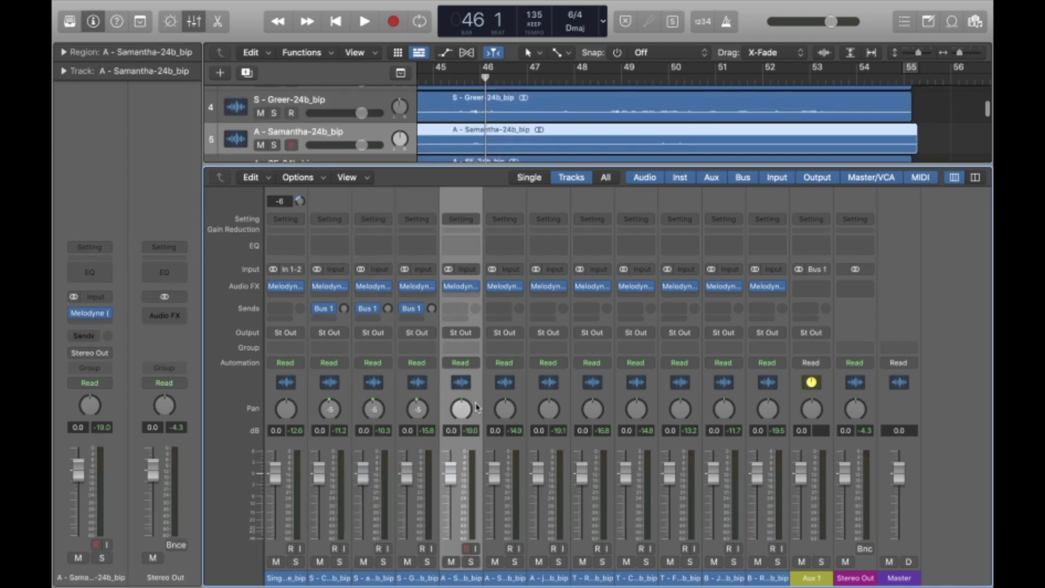
left_click(565, 578, "shift")
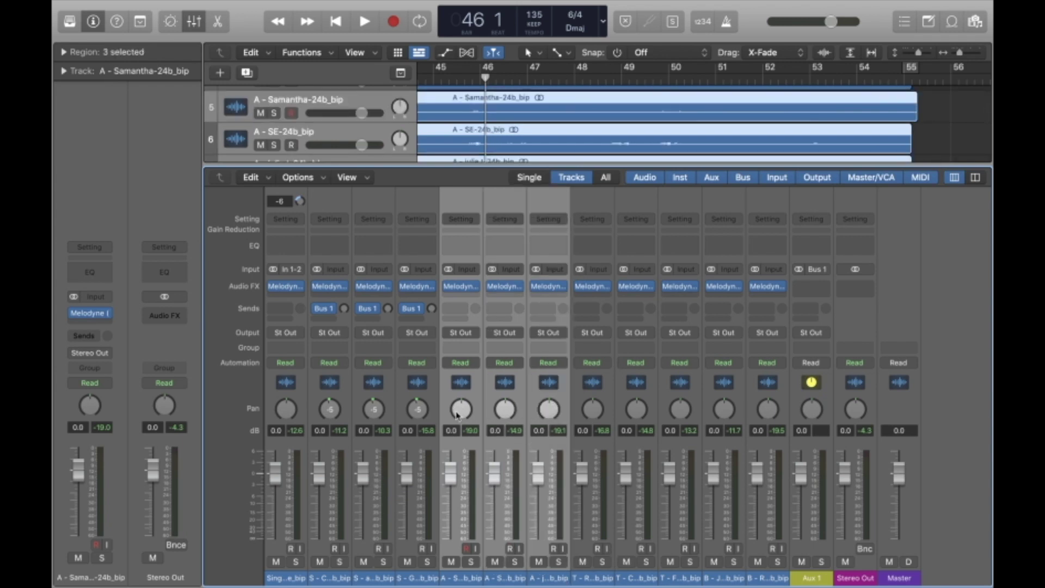
left_click(461, 412)
left_click_drag(461, 409, 461, 414)
left_click(460, 309)
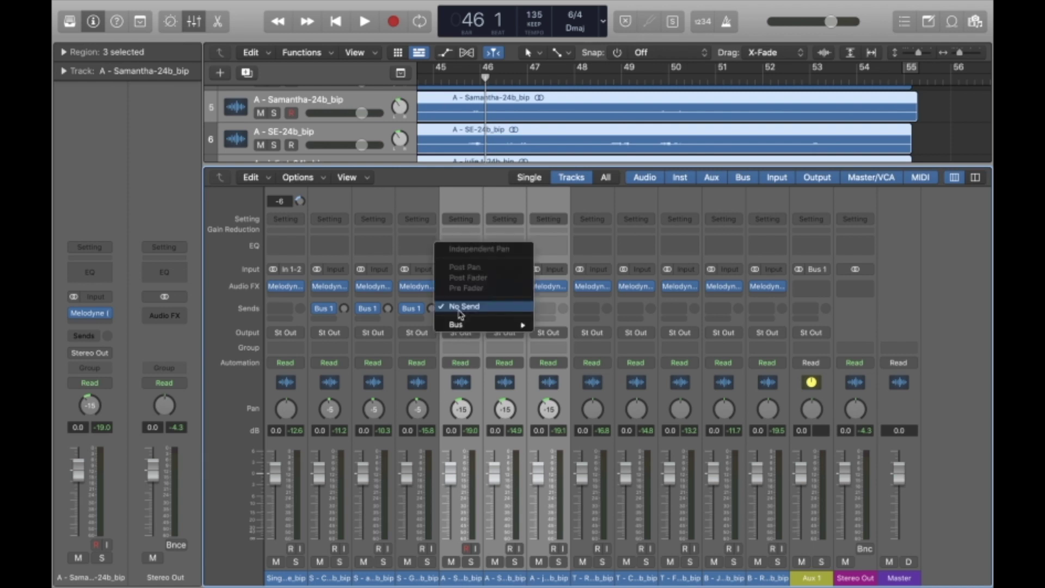
mouse_move(462, 325)
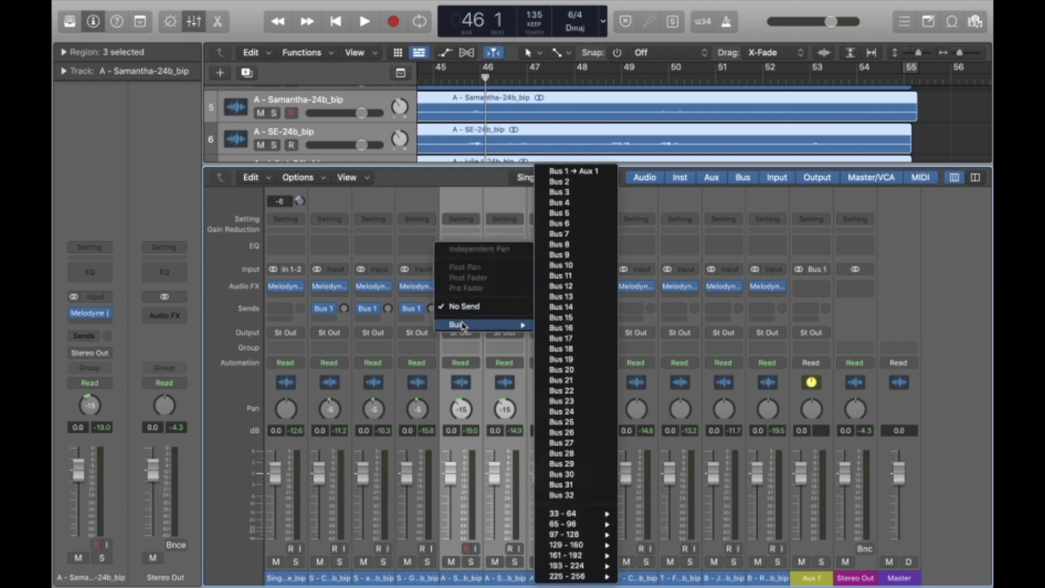
left_click(577, 183)
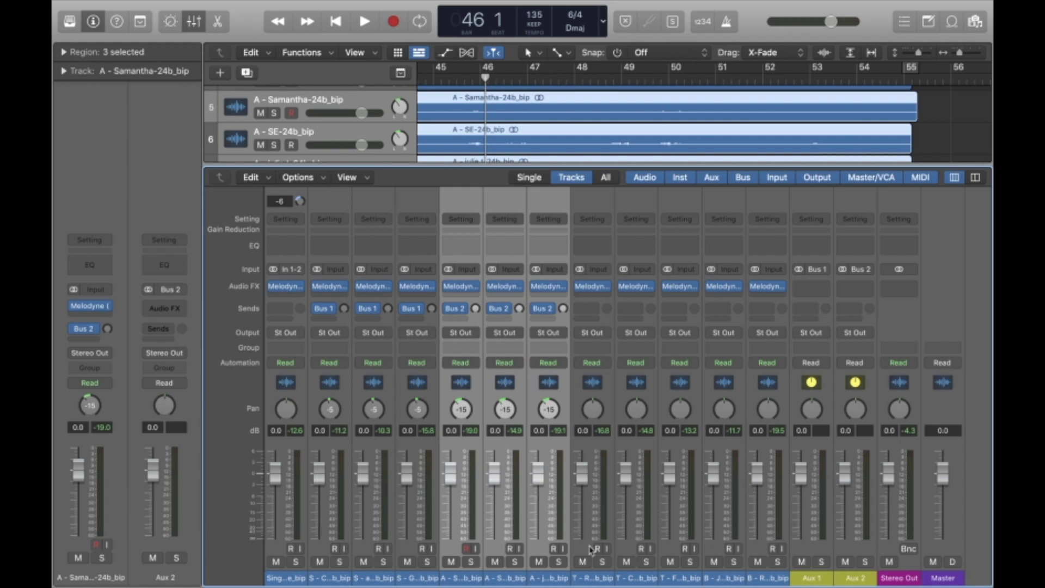
Step: Pan the three tenor channels to +15, undoing an accidental alto pan change
left_click(585, 580)
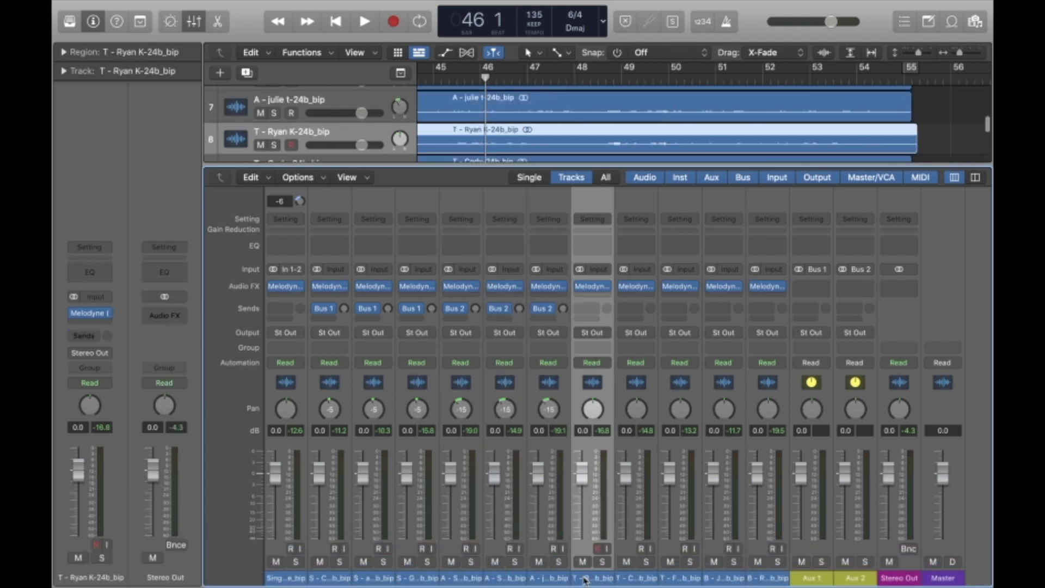
left_click(683, 580, "shift")
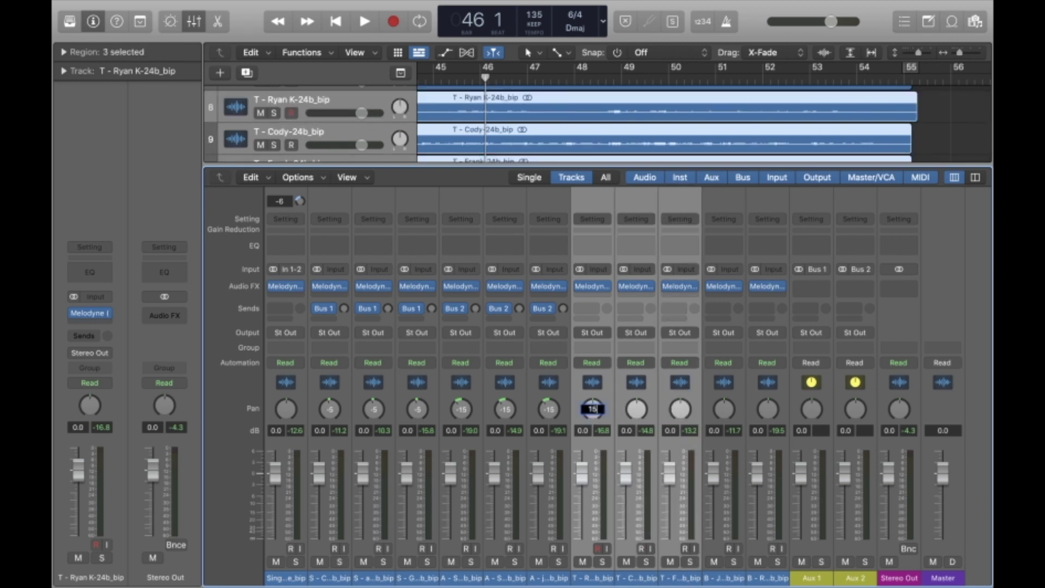
left_click_drag(593, 409, 592, 395)
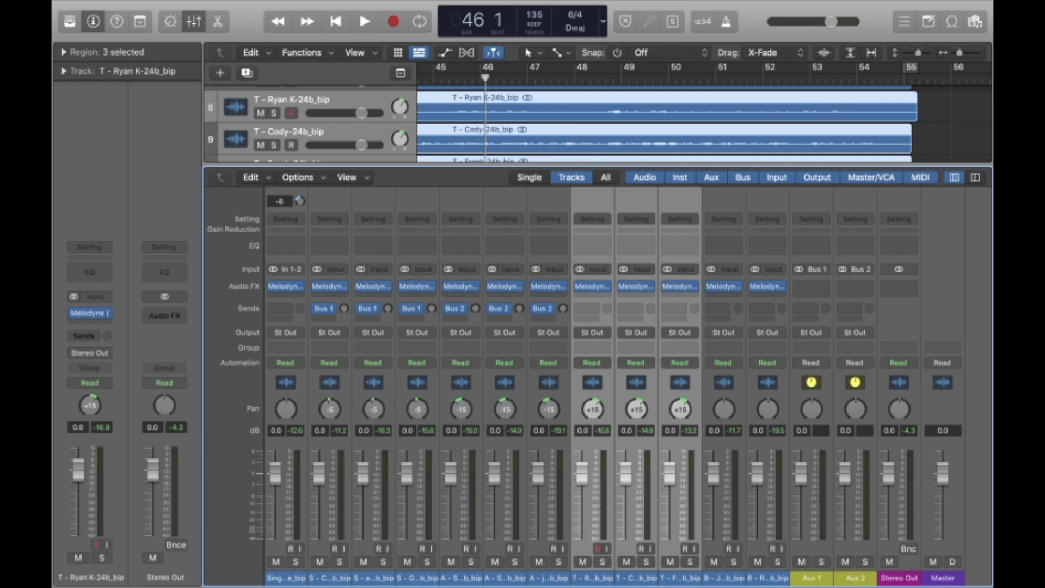
left_click_drag(549, 409, 548, 585)
key("super+z")
Step: Reselect the three tenor channels and route their sends to Bus 3
left_click(741, 419)
left_click(610, 395)
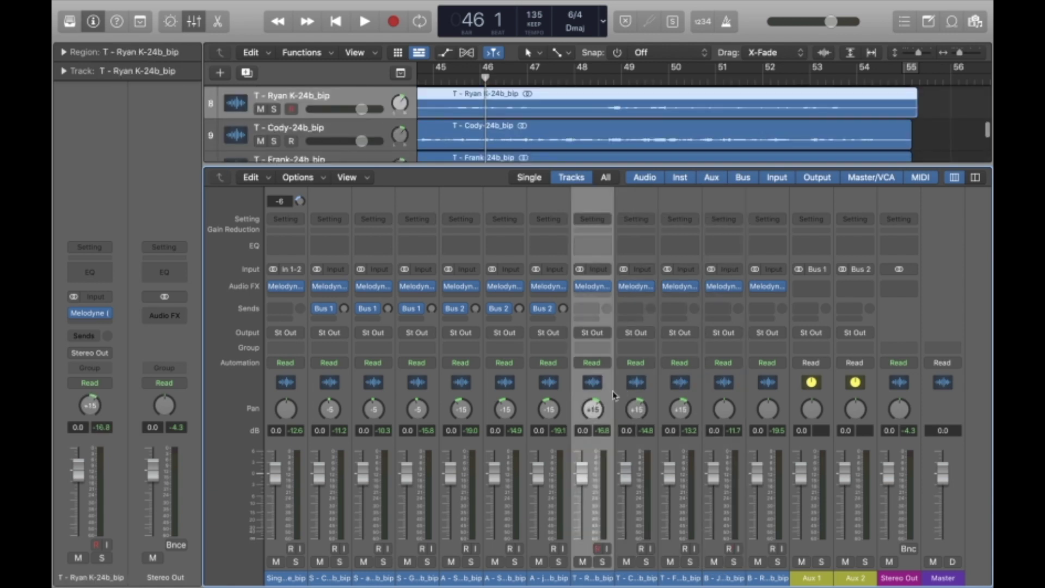
left_click(701, 398, "shift")
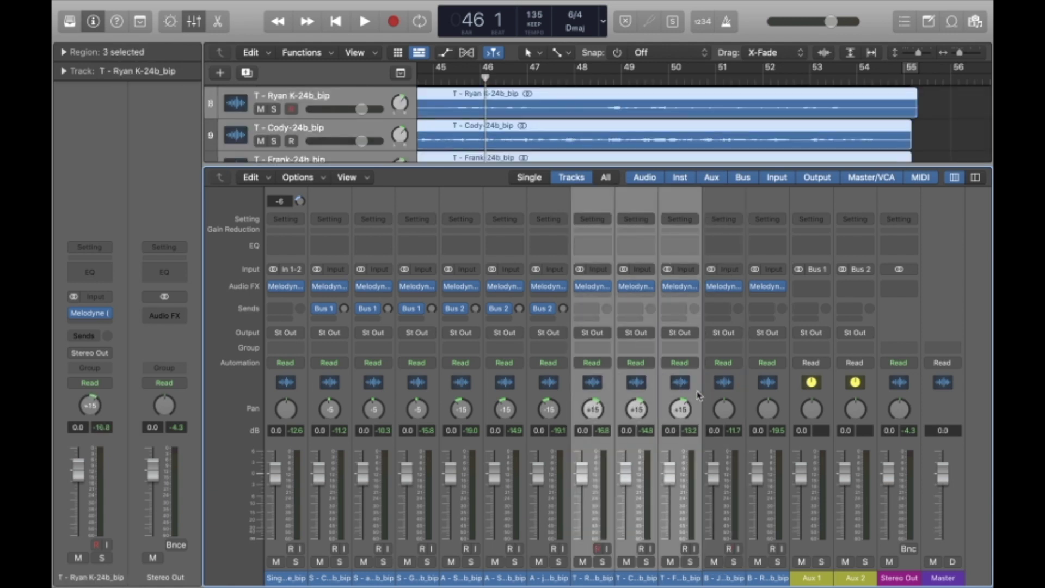
left_click(590, 308)
mouse_move(593, 325)
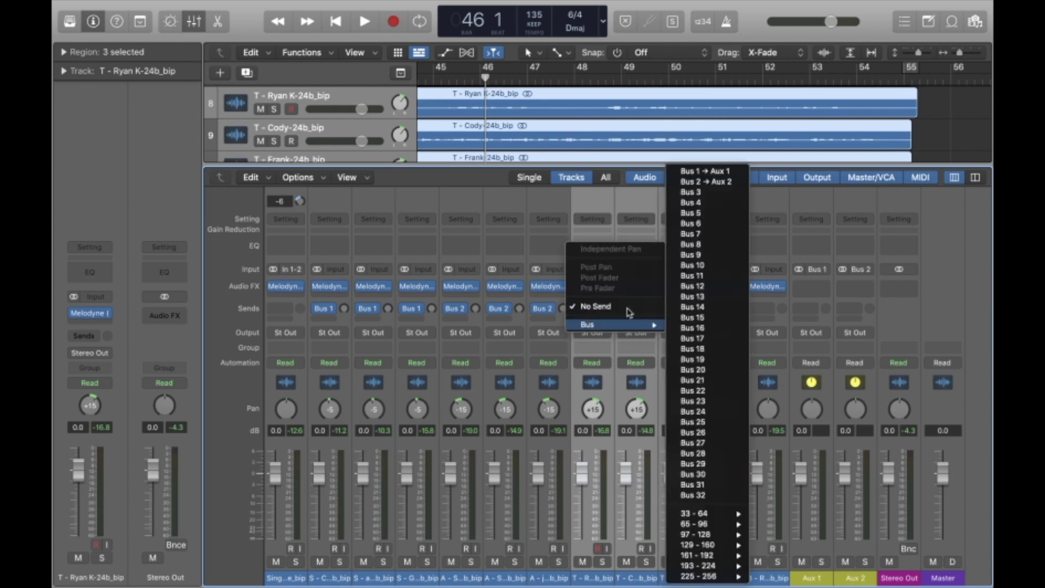
left_click(710, 200)
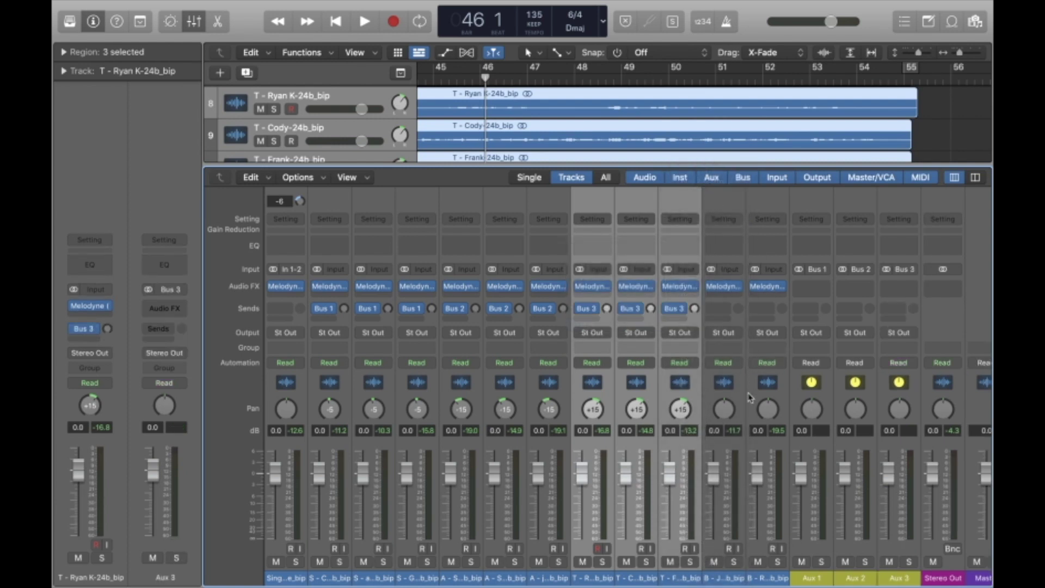
Step: Pan both bass channels to +10 and route their sends to Bus 4
left_click(741, 405)
left_click(788, 397, "shift")
left_click_drag(727, 417, 724, 409)
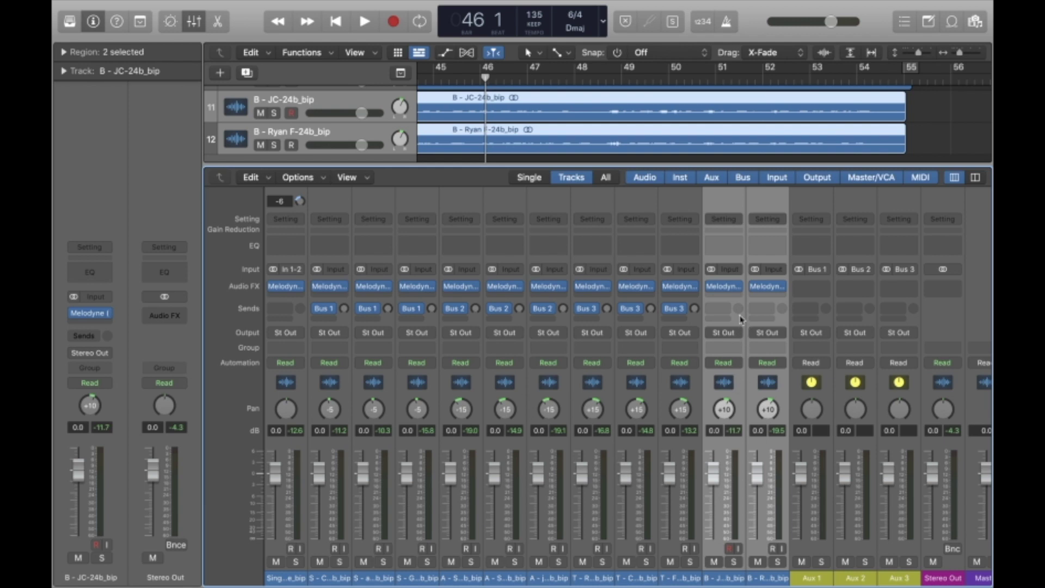
left_click(720, 308)
mouse_move(732, 327)
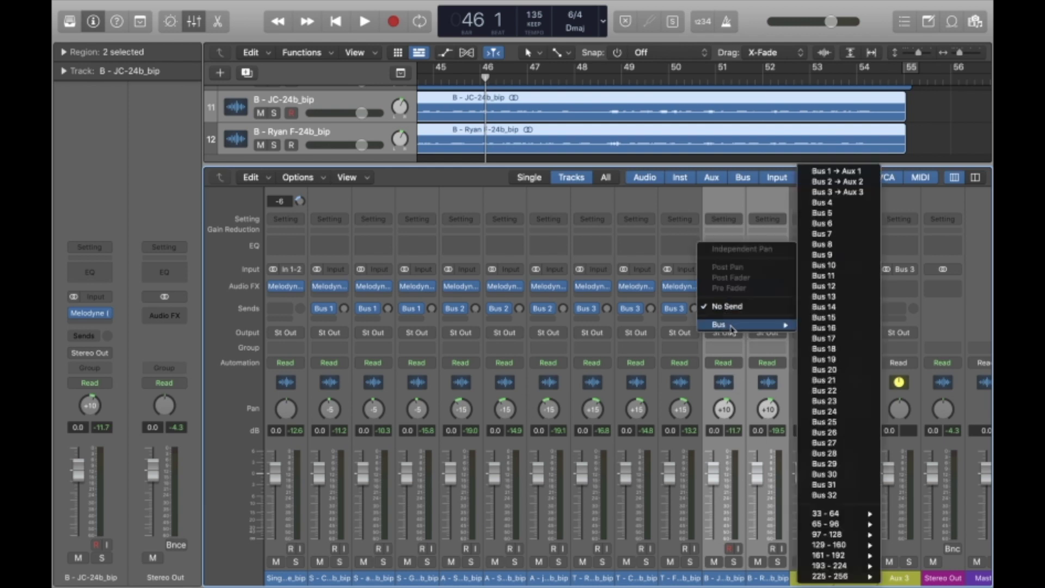
left_click(825, 203)
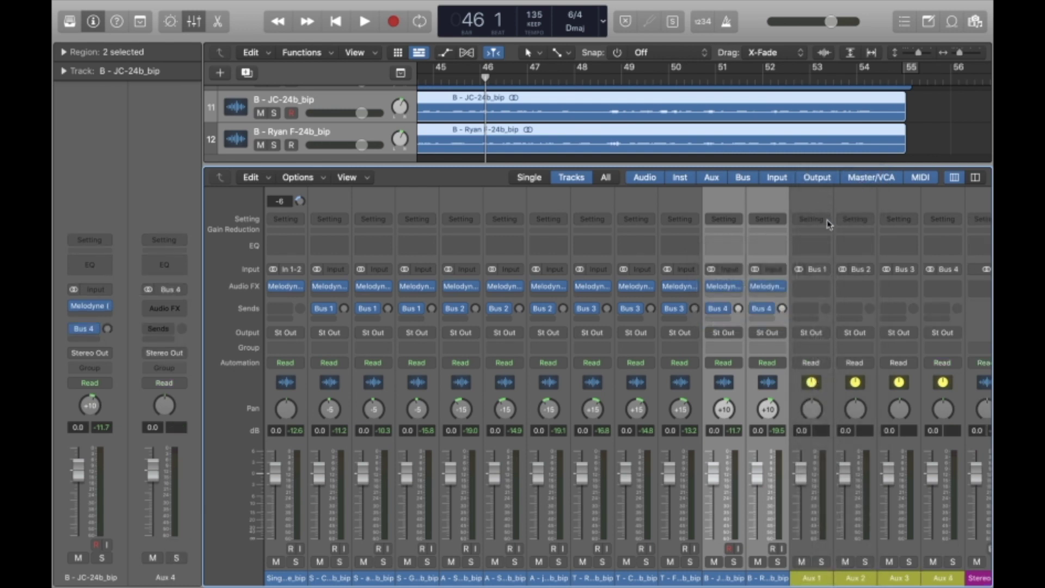
scroll(643, 428, "right", 3)
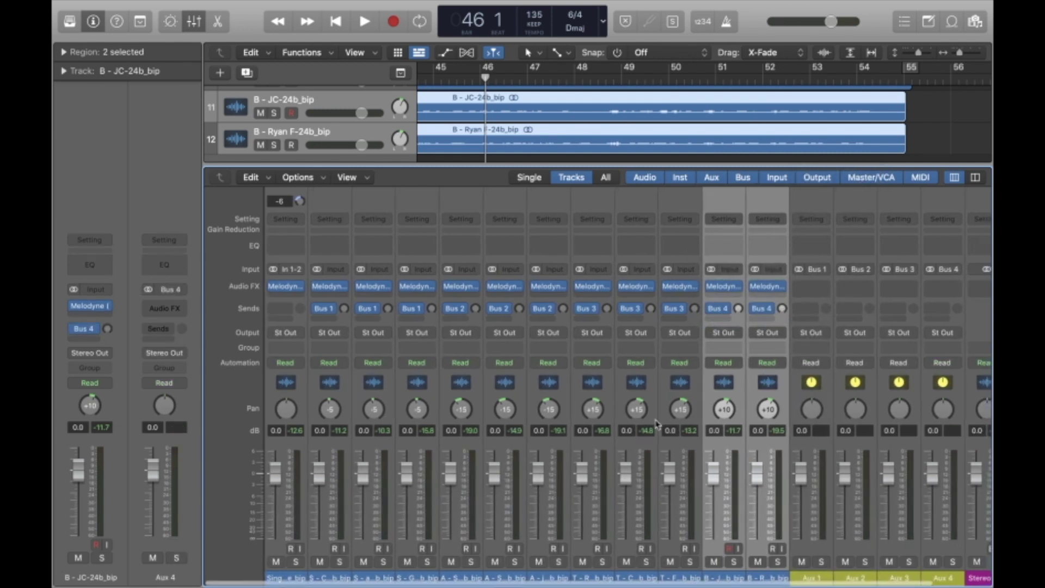
scroll(664, 421, "left", 3)
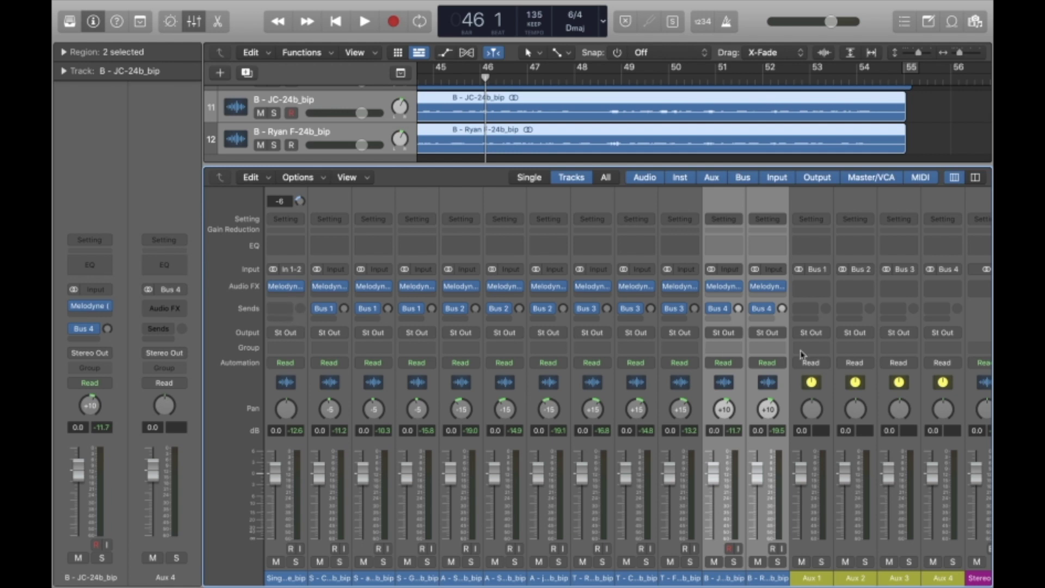
scroll(772, 343, "right", 1)
scroll(772, 343, "right", 2)
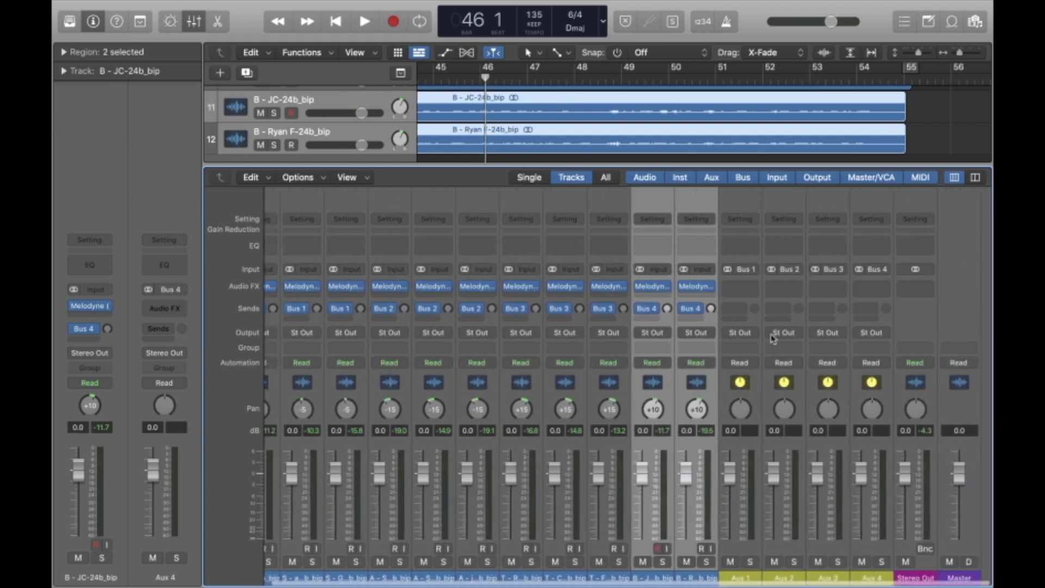
scroll(772, 343, "left", 2)
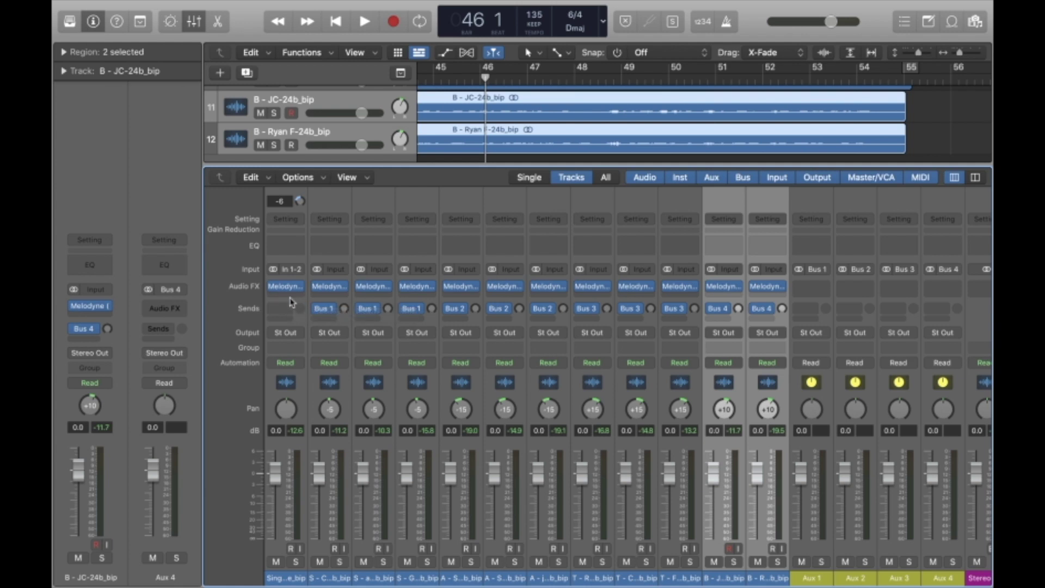
Step: Select choir channels 2 through 12 and raise their bus send levels together
mouse_move(285, 293)
left_click(771, 579)
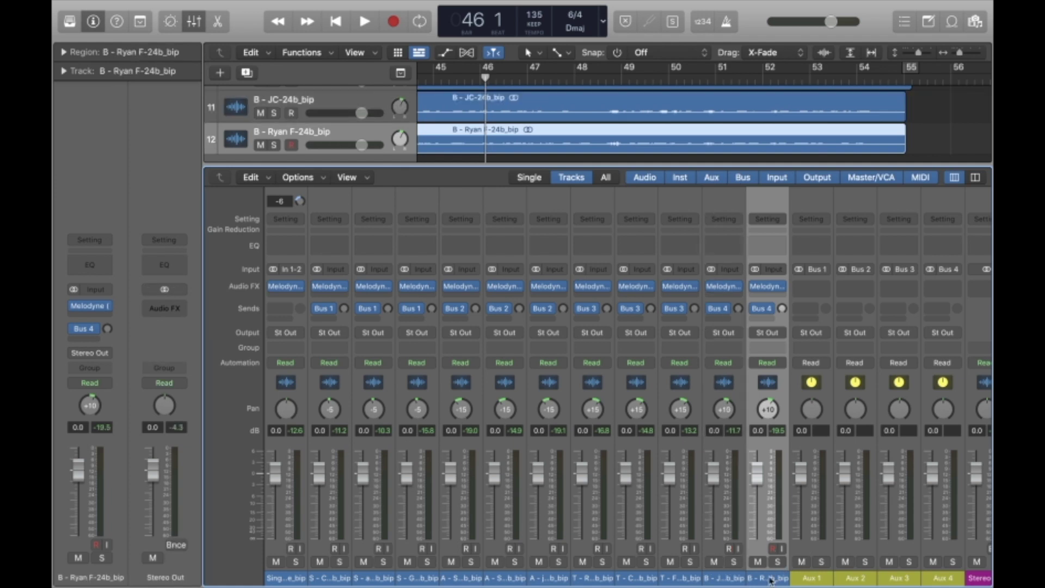
left_click(335, 579, "shift")
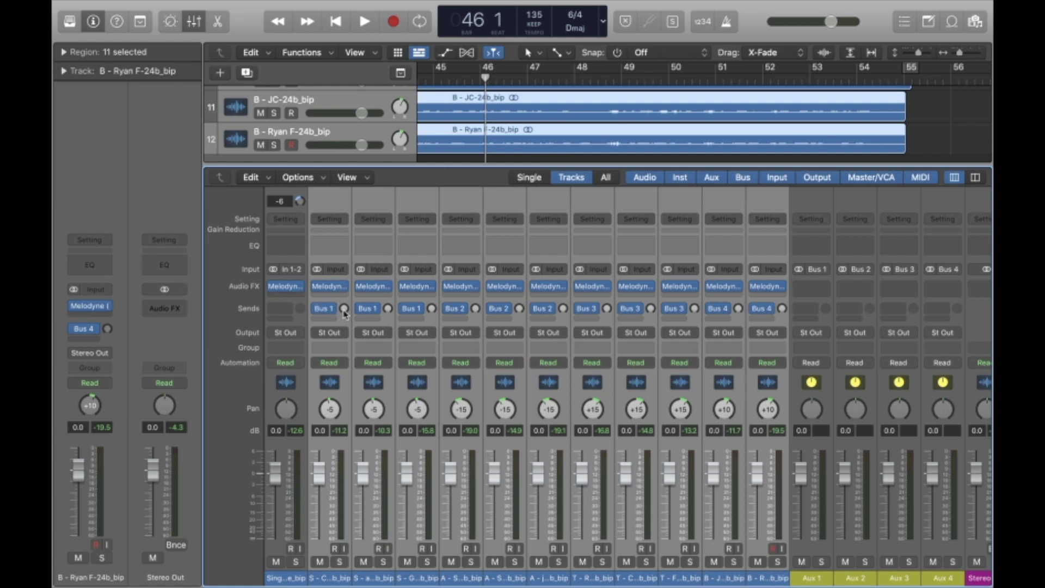
left_click_drag(344, 309, 344, 268)
left_click_drag(345, 312, 345, 312)
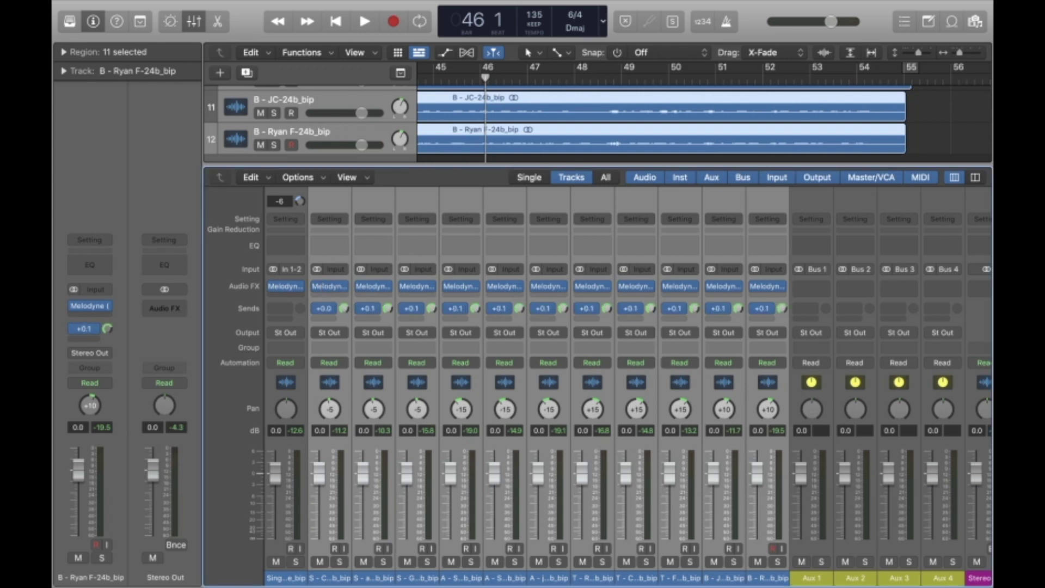
left_click(781, 310)
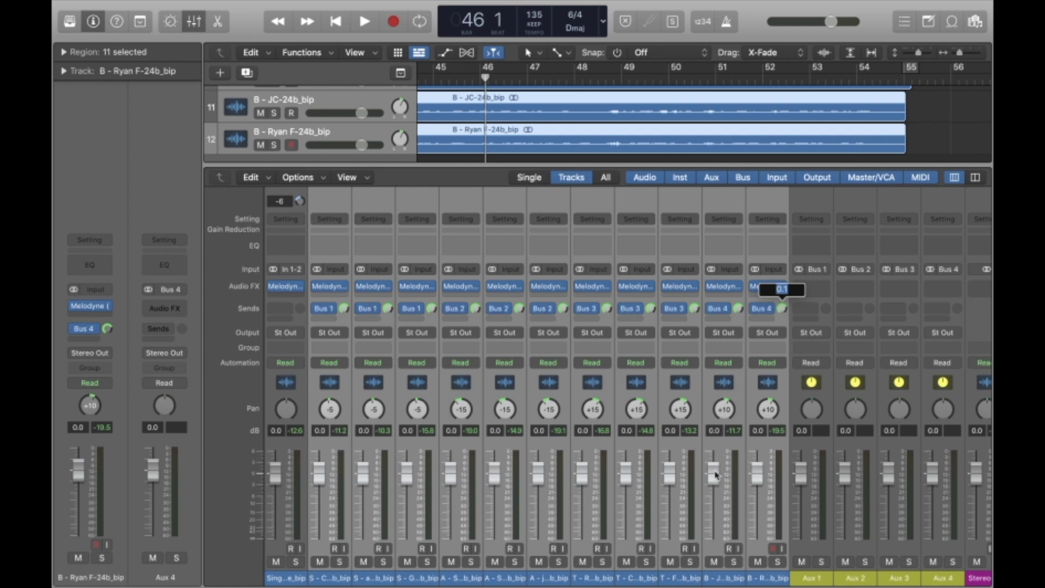
Step: Reselect channels 2–12 and readjust all their send levels together
left_click(761, 578)
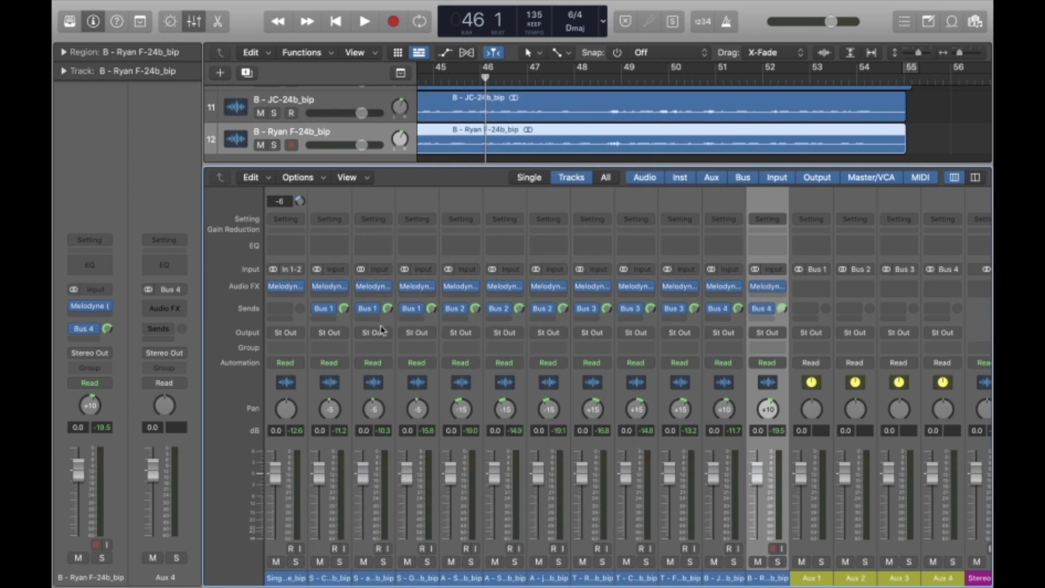
left_click(349, 324, "shift")
left_click_drag(344, 309, 345, 317)
mouse_move(572, 564)
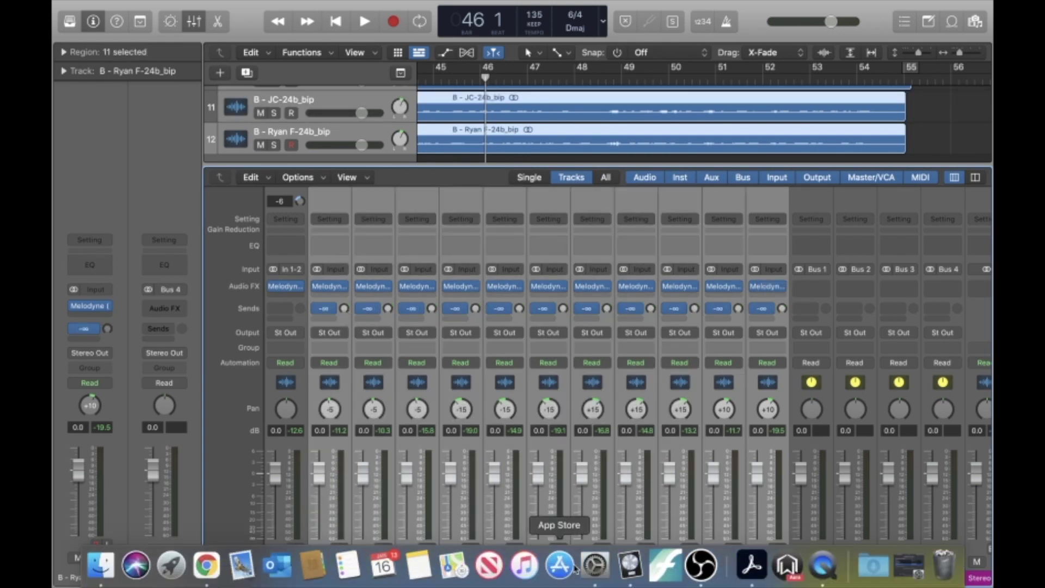
left_click(770, 580)
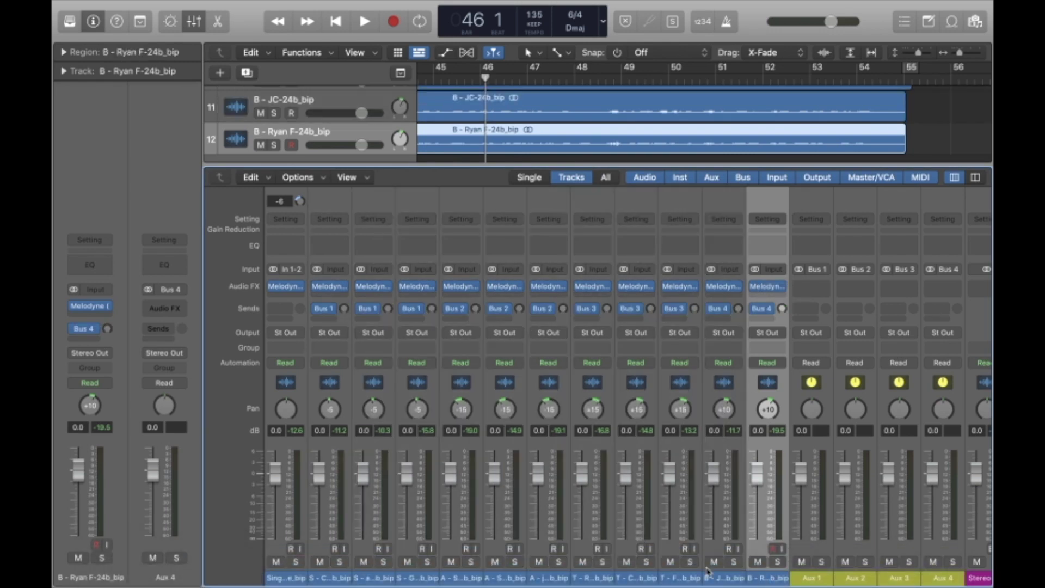
left_click(335, 578, "shift")
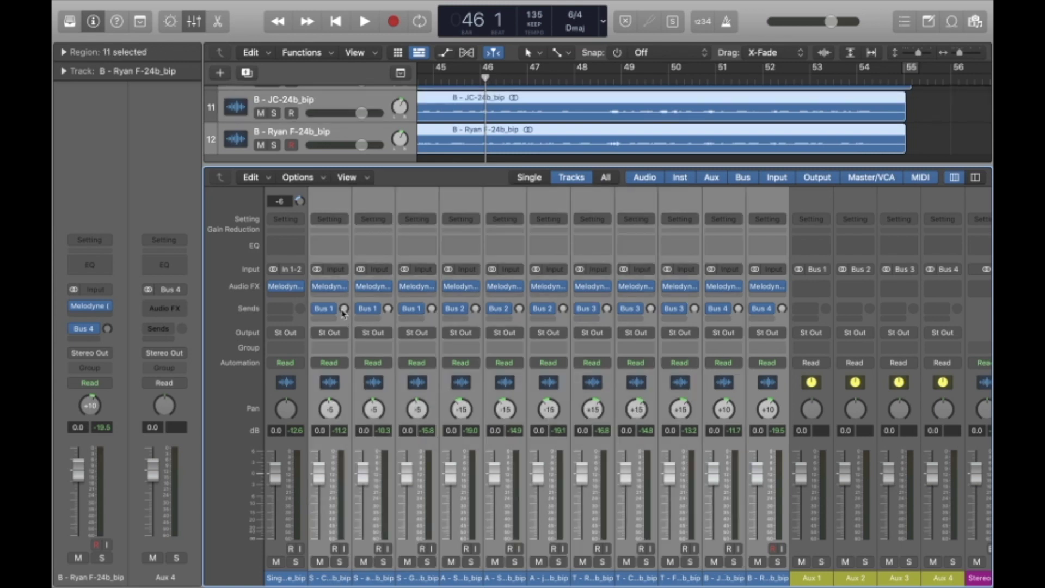
left_click_drag(343, 310, 356, 267)
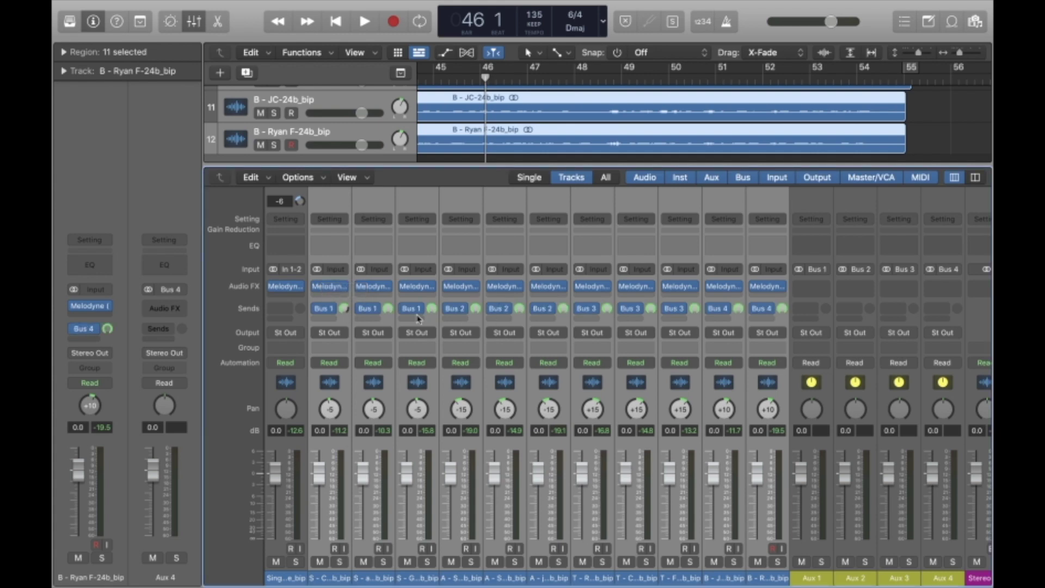
Step: Set the sends on channels 3–12, then S - Caroline alone, to 0 dB
left_click(384, 320)
left_click(787, 321, "shift")
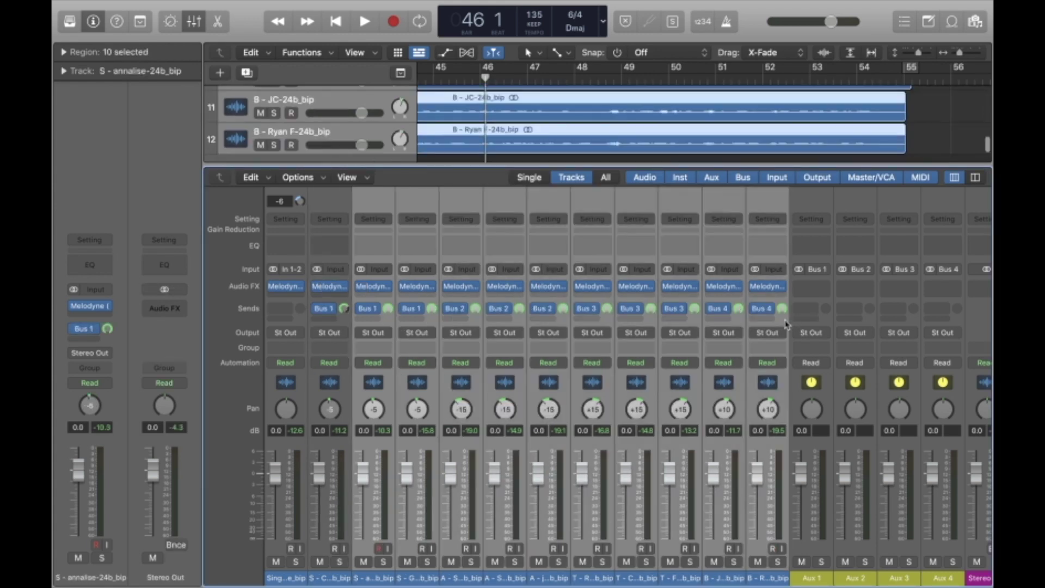
left_click_drag(783, 309, 784, 327)
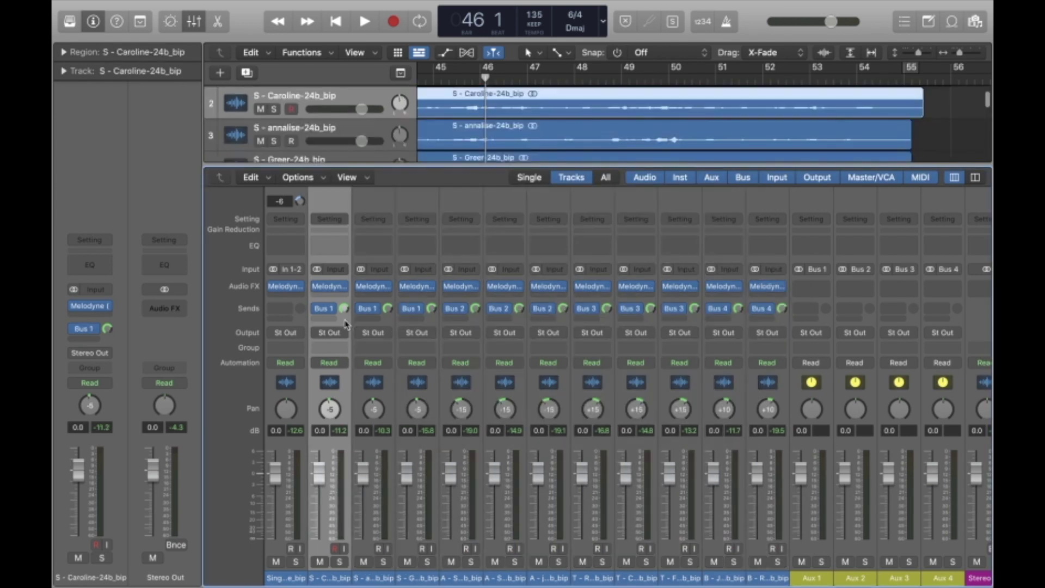
left_click(348, 322)
left_click_drag(343, 312, 351, 327)
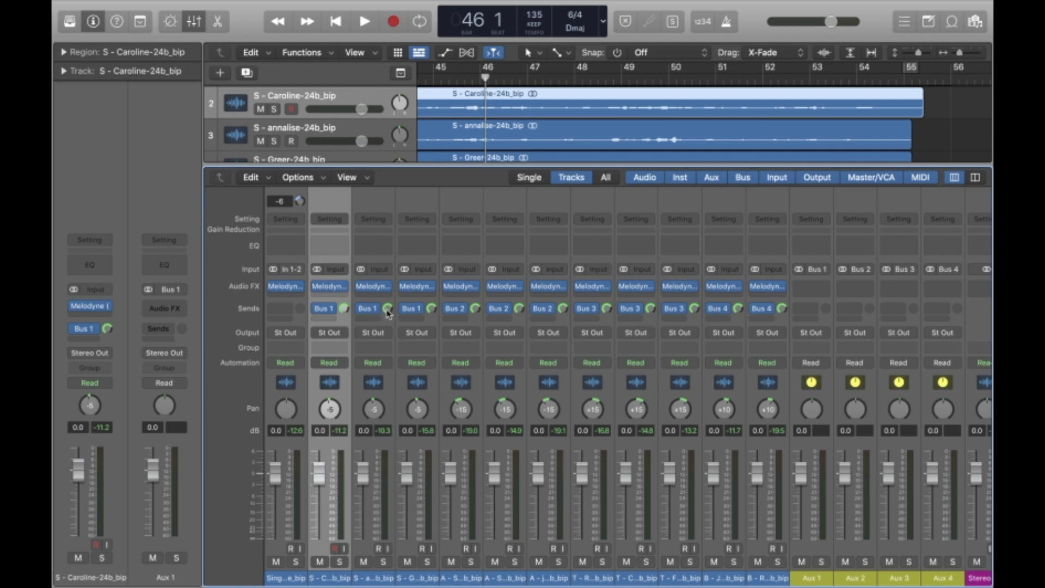
mouse_move(784, 315)
mouse_move(609, 310)
mouse_move(345, 312)
Step: Select the Aux 1 return strip and bring its Setting button into view
left_click(811, 578)
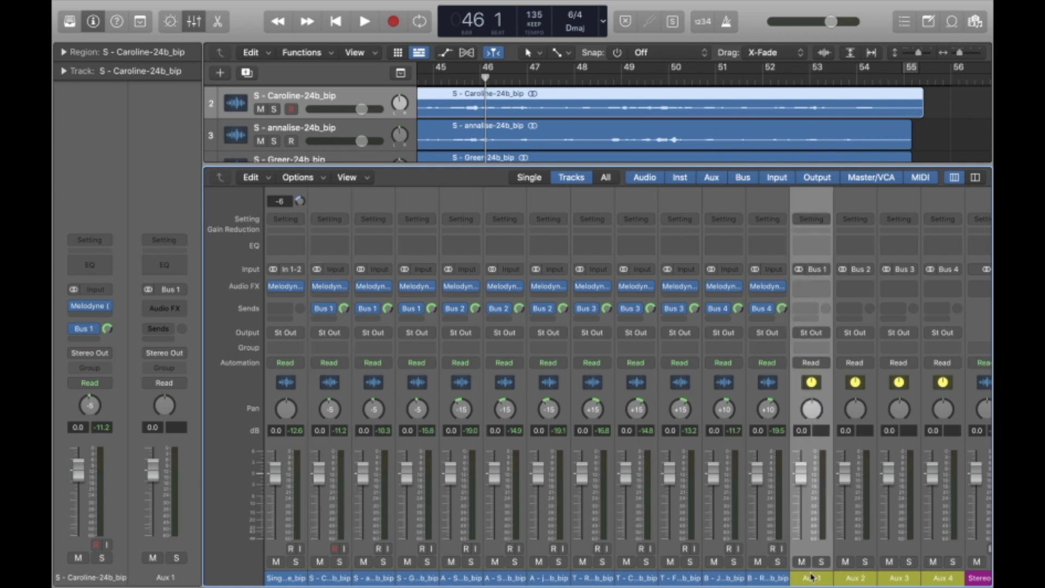
scroll(904, 305, "right", 5)
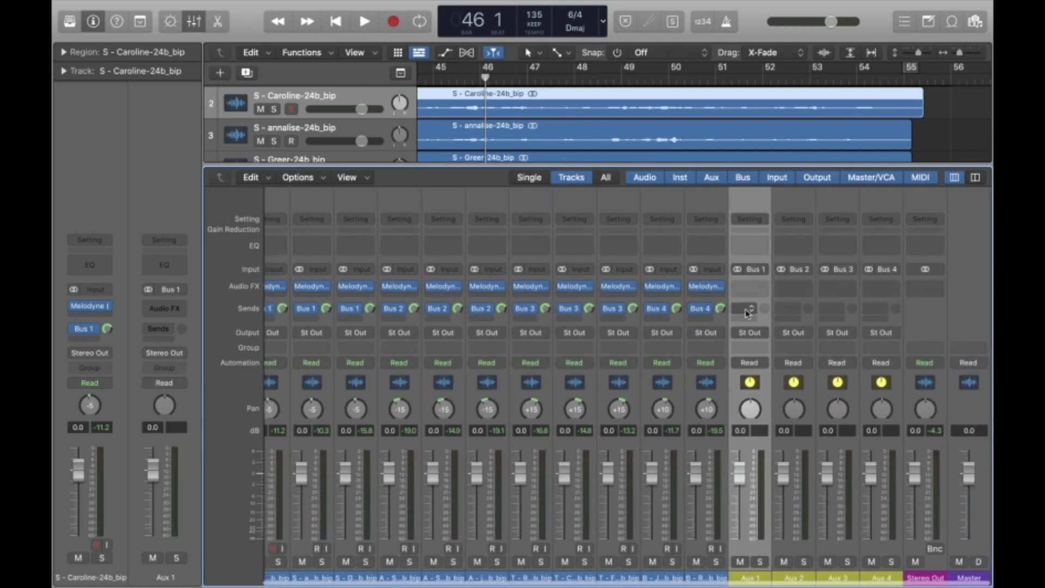
mouse_move(746, 293)
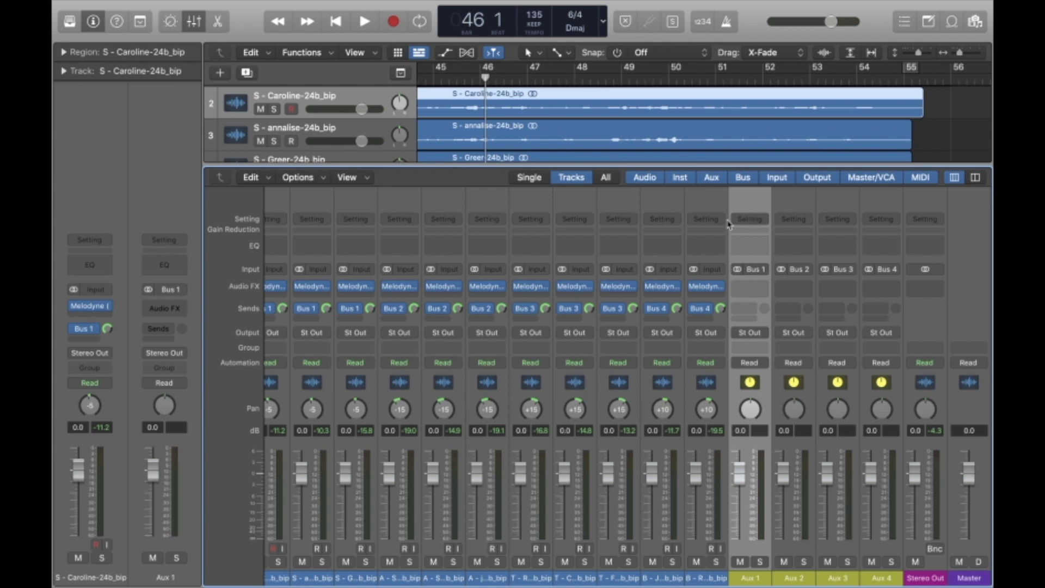
Step: Show Aux 1's User Channel Strip Settings list with the Palmer bus presets
left_click(751, 220)
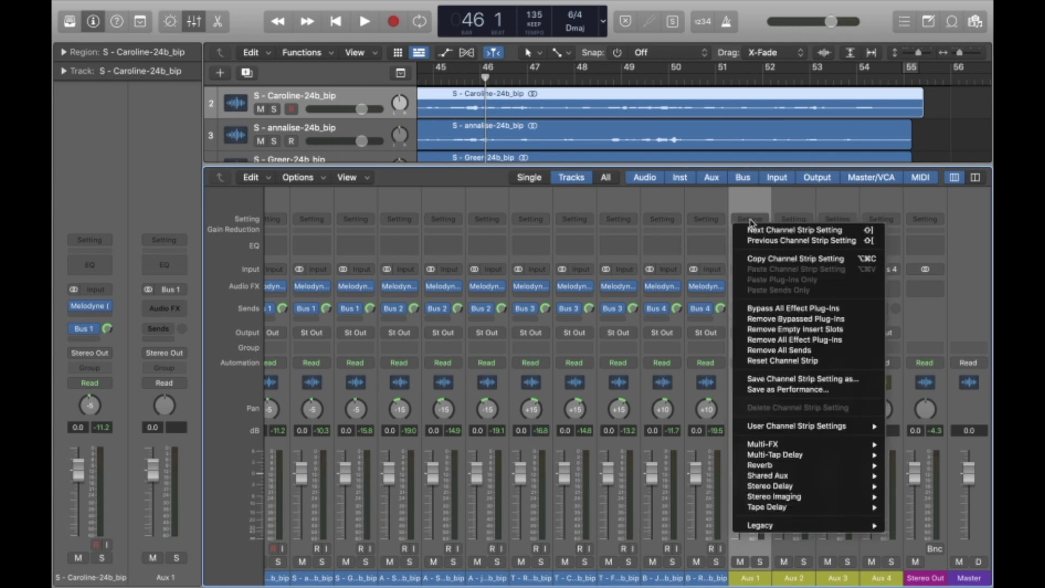
mouse_move(806, 428)
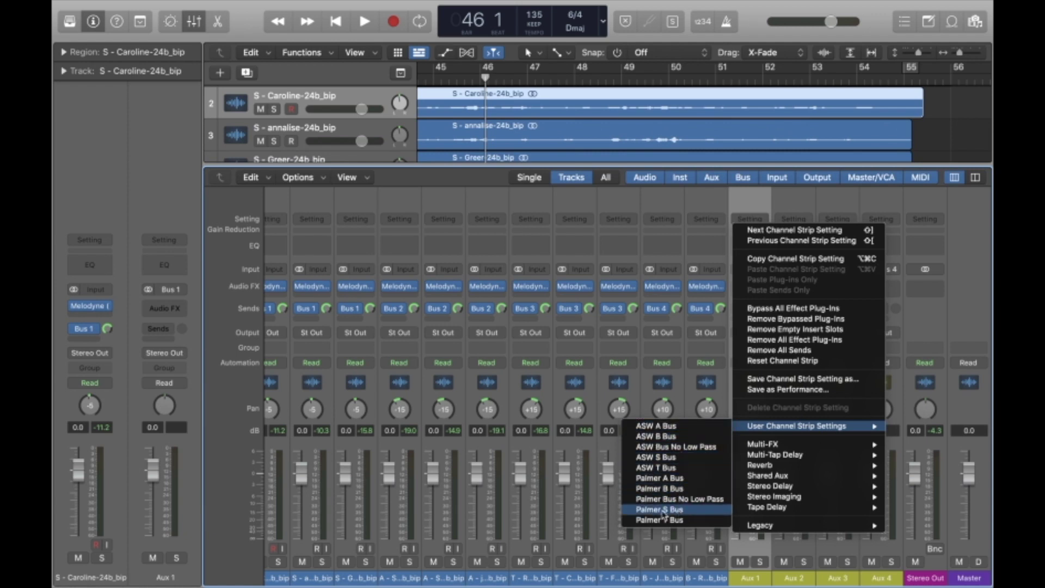
Step: Load Palmer S Bus onto Aux 1 and Palmer B Bus onto Aux 2
left_click(677, 510)
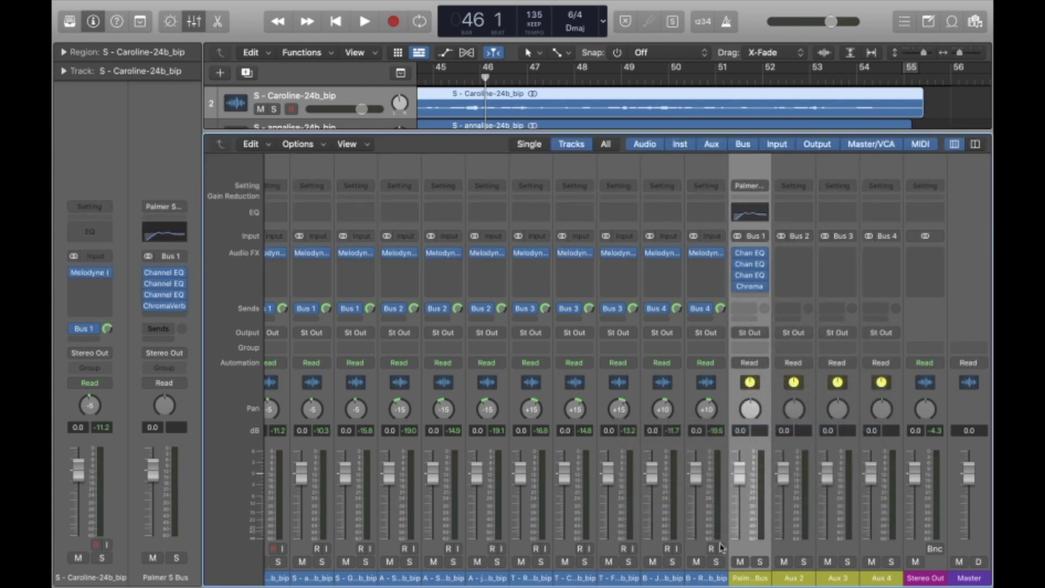
left_click(795, 187)
mouse_move(834, 393)
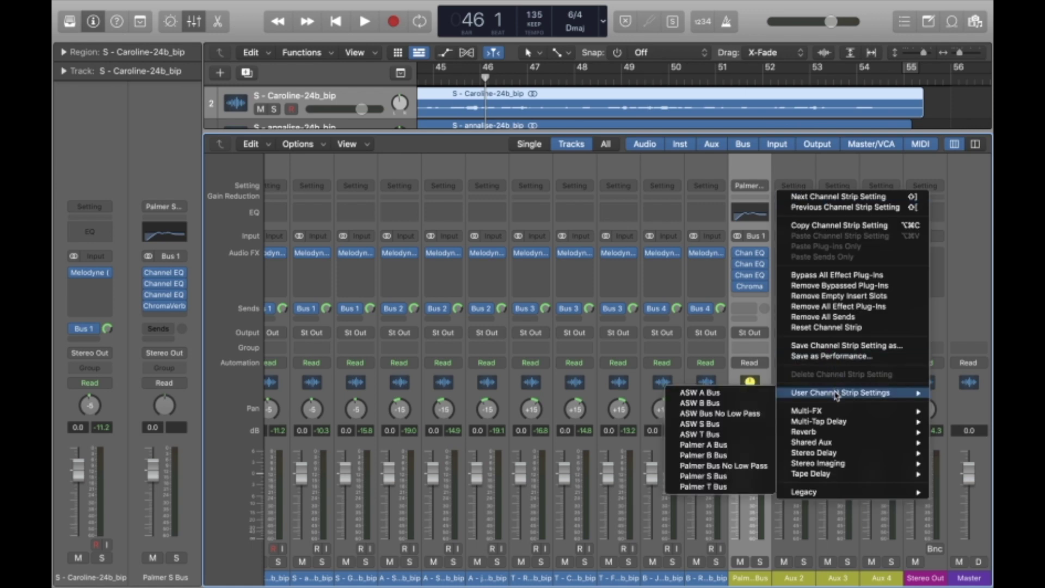
left_click(731, 454)
Step: Load Palmer T Bus onto Aux 3 and a Palmer bus preset onto Aux 4
left_click(846, 189)
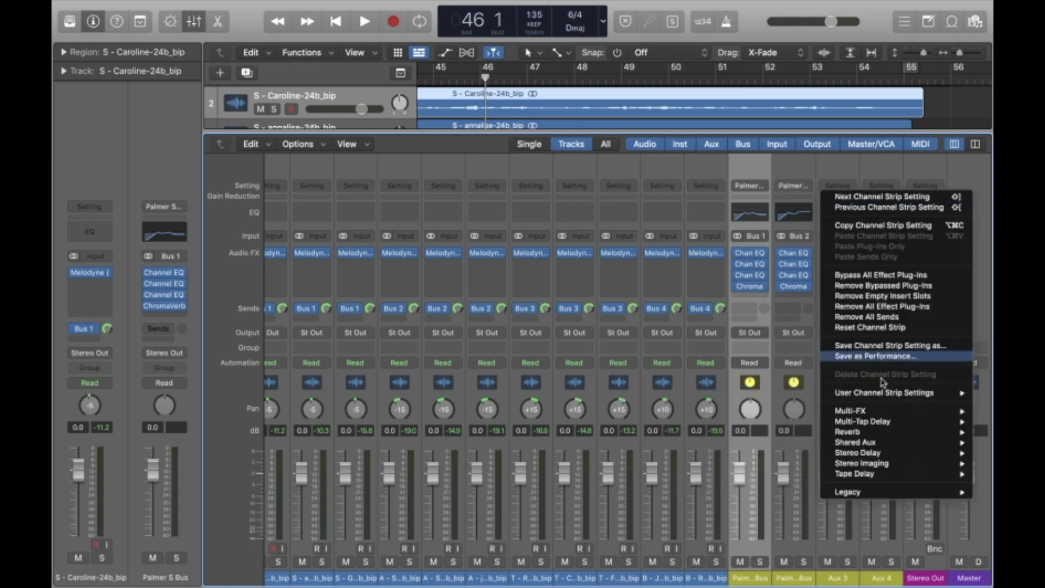
mouse_move(887, 393)
left_click(746, 486)
left_click(890, 191)
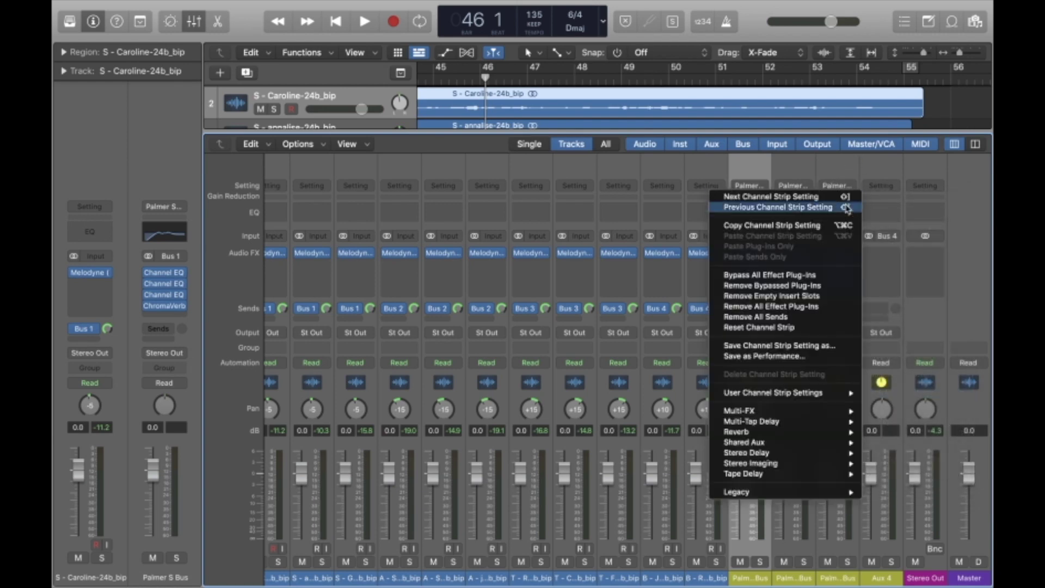
mouse_move(768, 393)
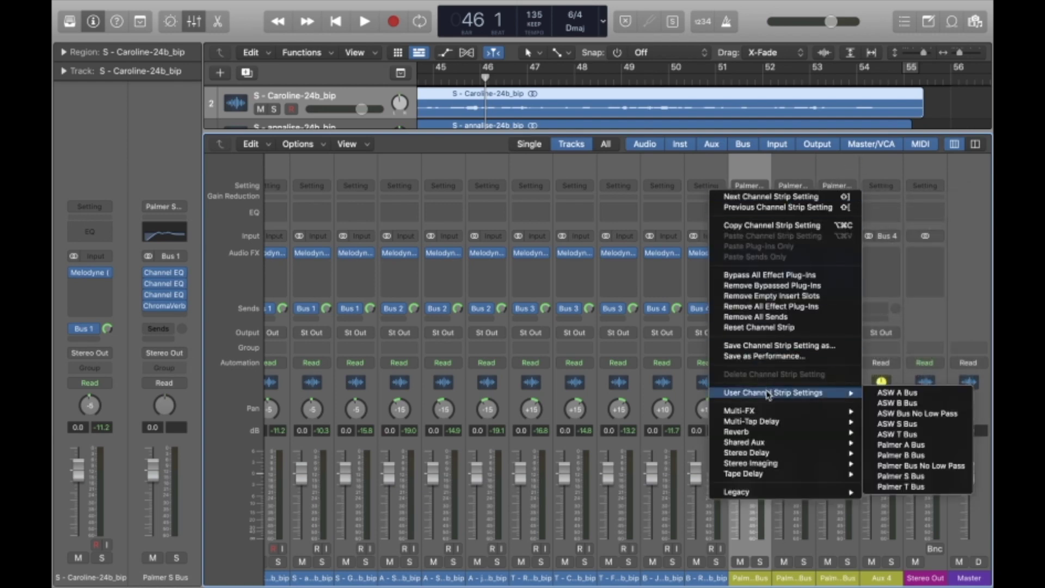
left_click(928, 453)
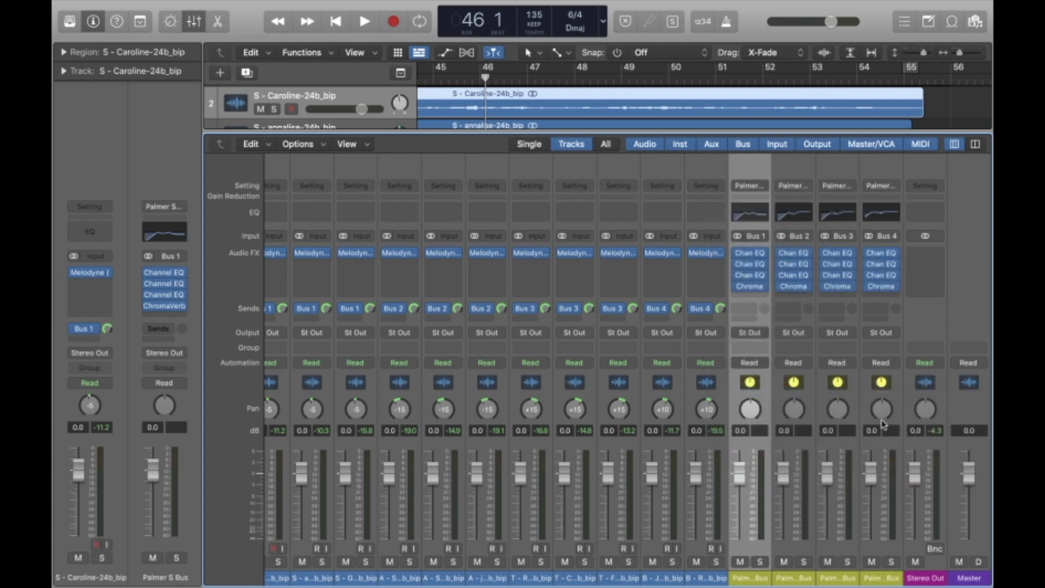
scroll(826, 464, "left", 3)
scroll(828, 271, "right", 2)
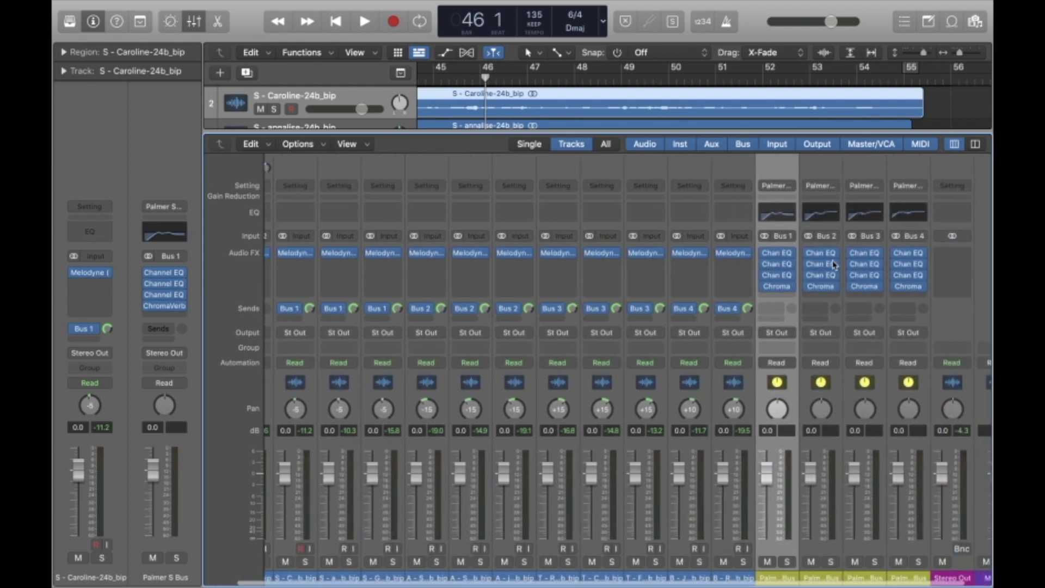
left_click(766, 186)
mouse_move(819, 416)
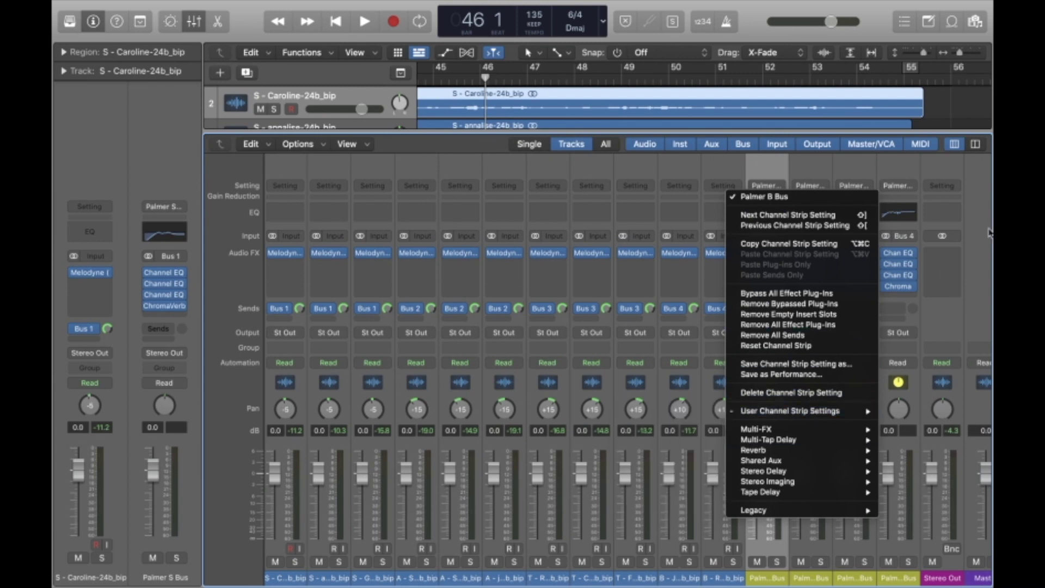
left_click(897, 207)
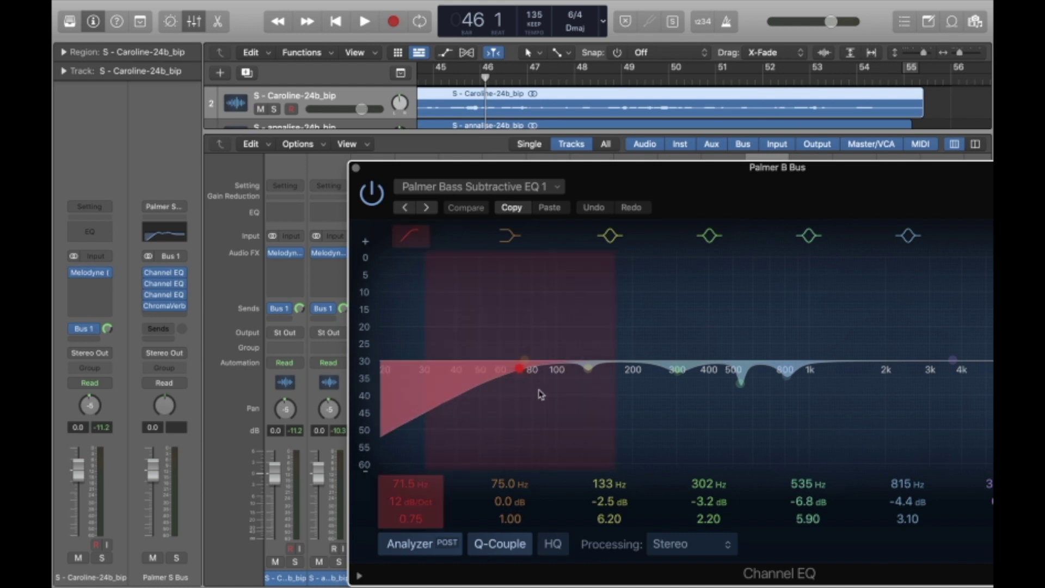
left_click(356, 169)
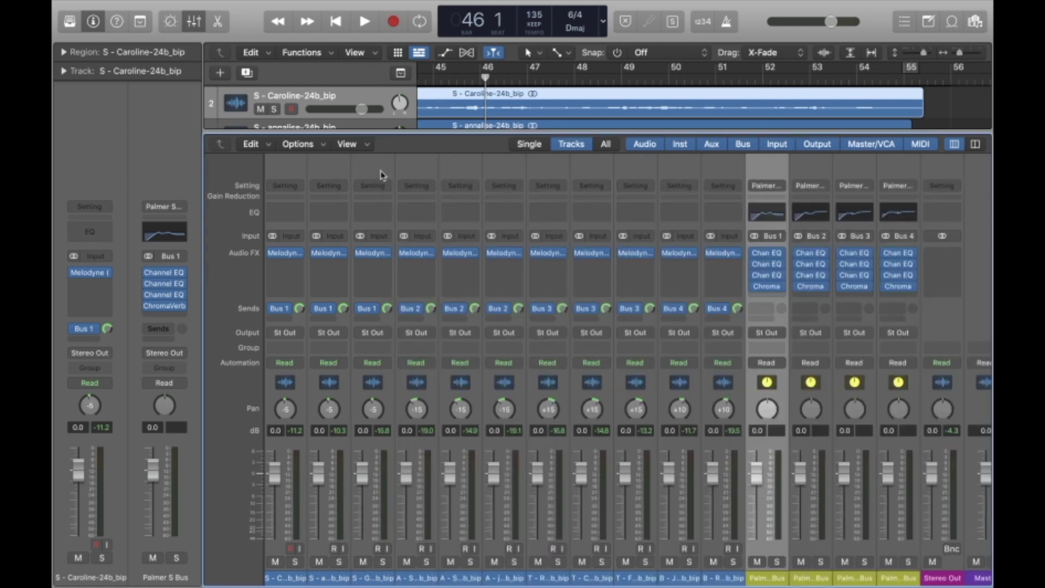
mouse_move(772, 256)
mouse_move(770, 293)
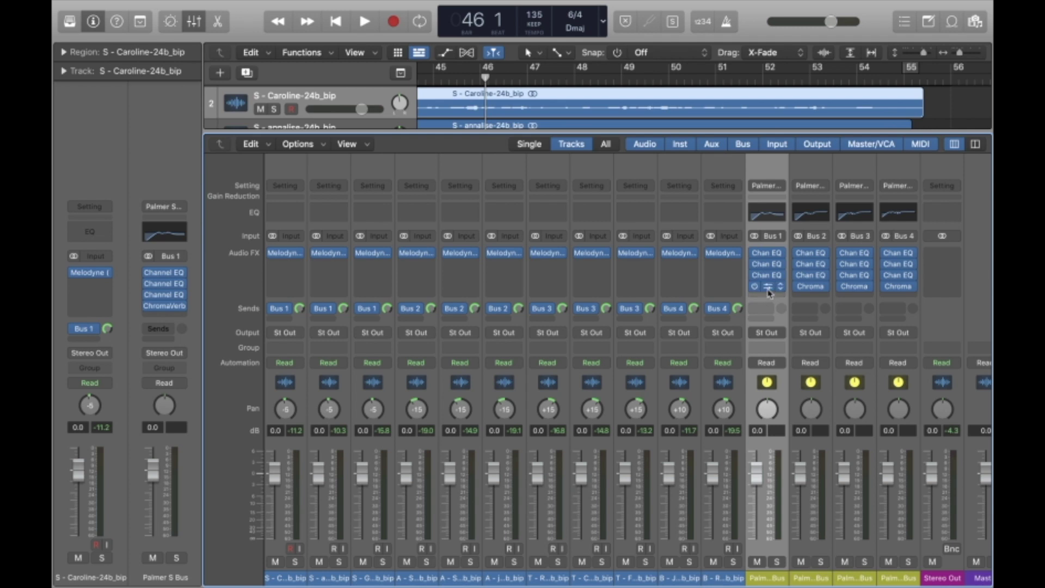
left_click(771, 258)
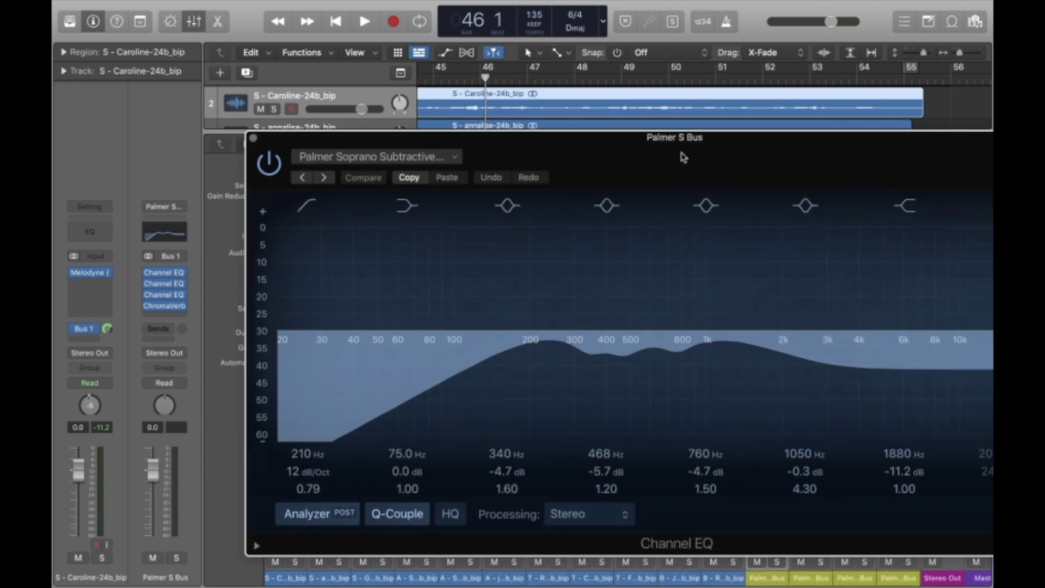
left_click(445, 160)
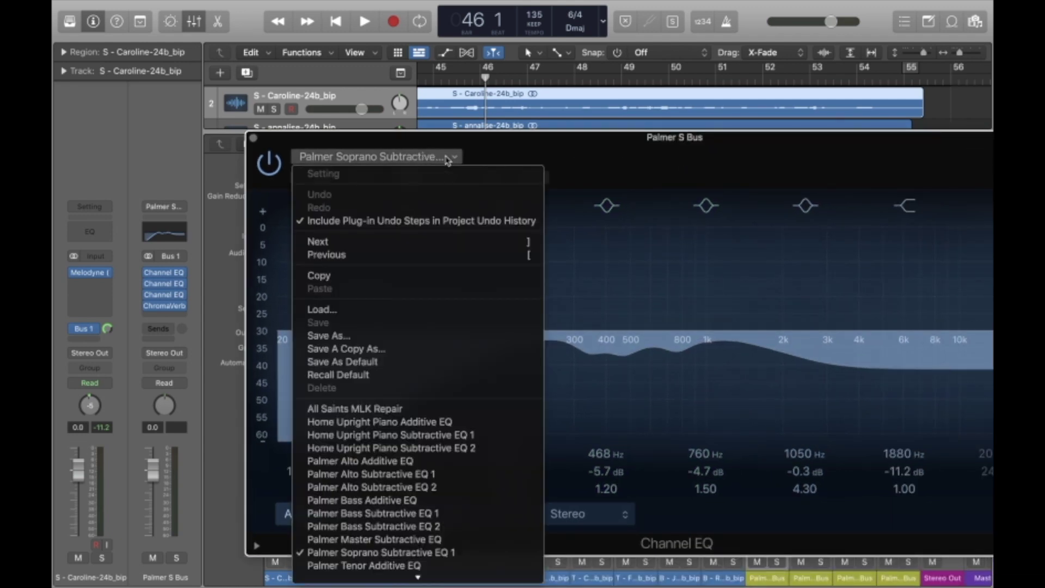
left_click(521, 152)
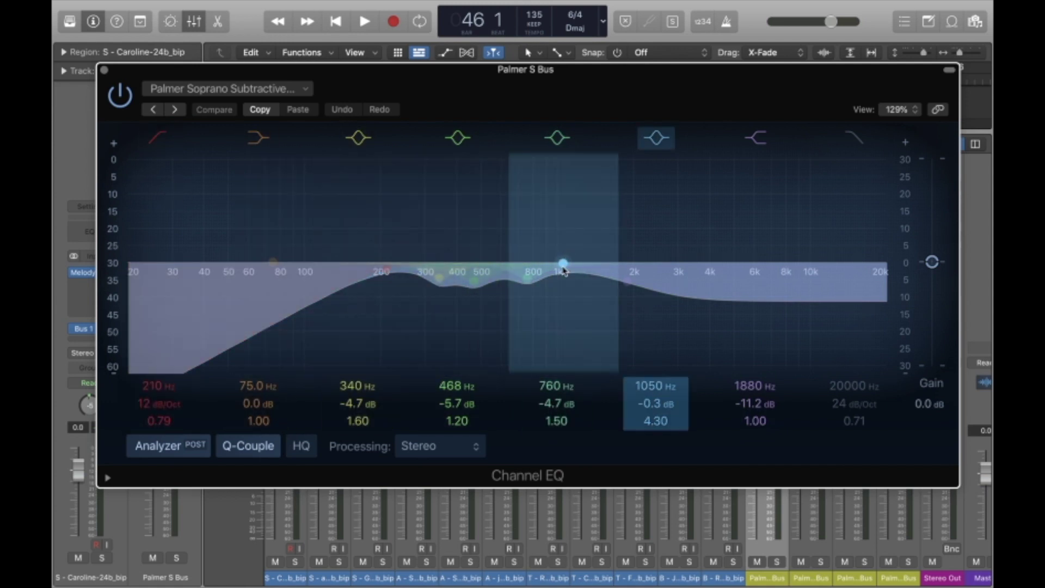
left_click_drag(569, 254, 561, 180)
key("super+z")
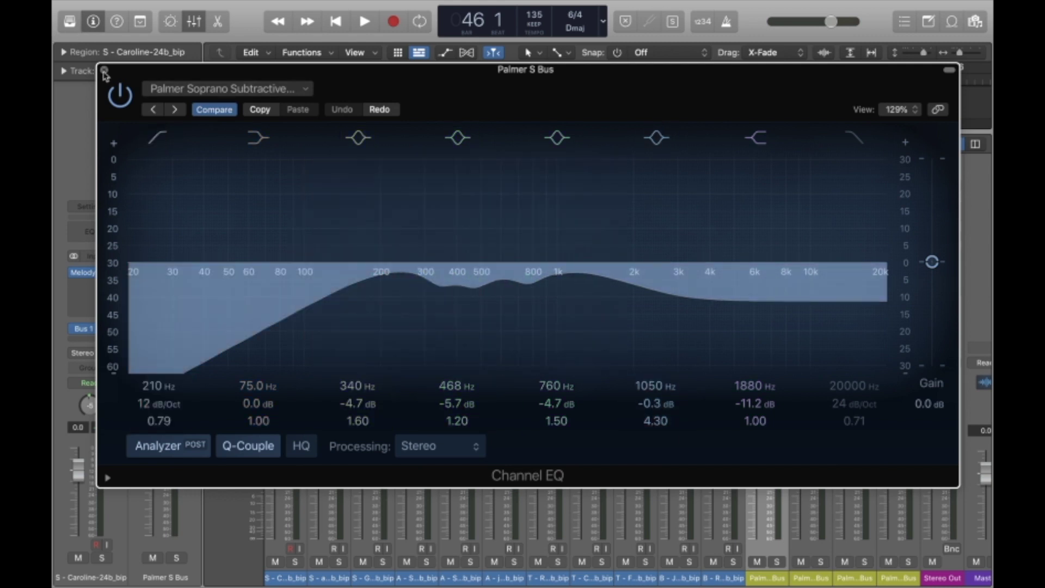
left_click(260, 90)
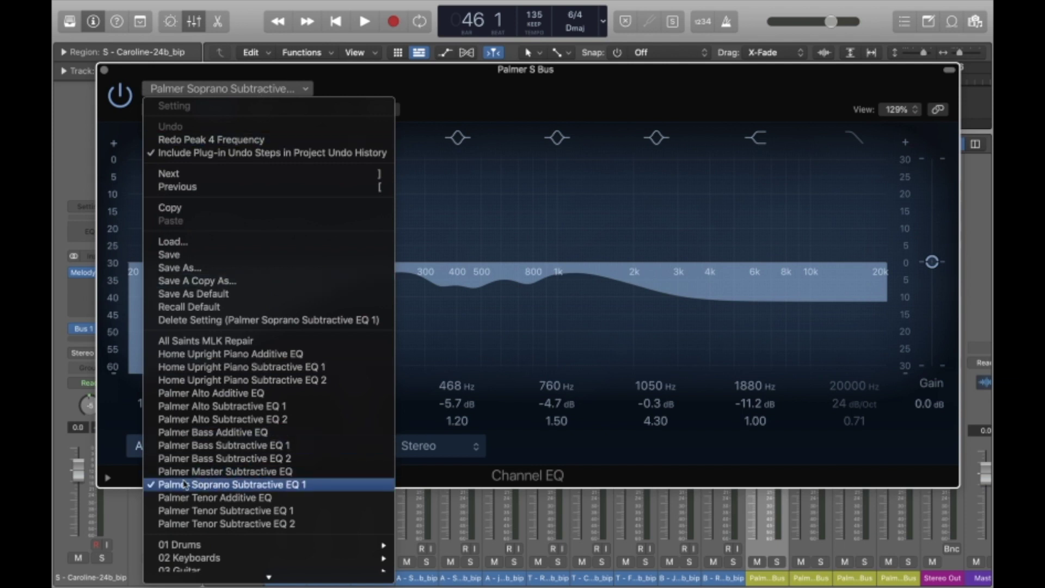
left_click(105, 69)
left_click(104, 71)
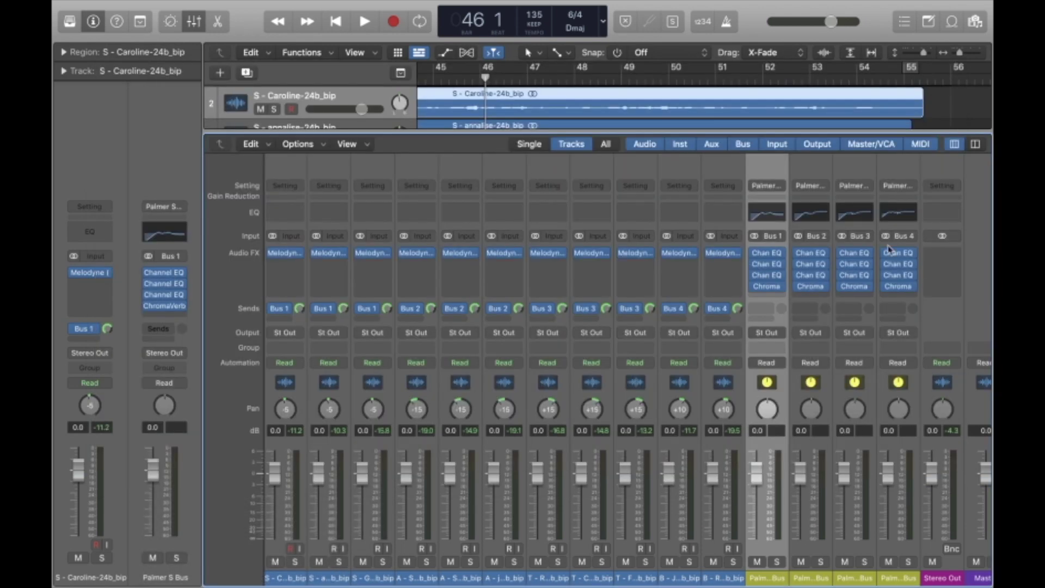
left_click(768, 265)
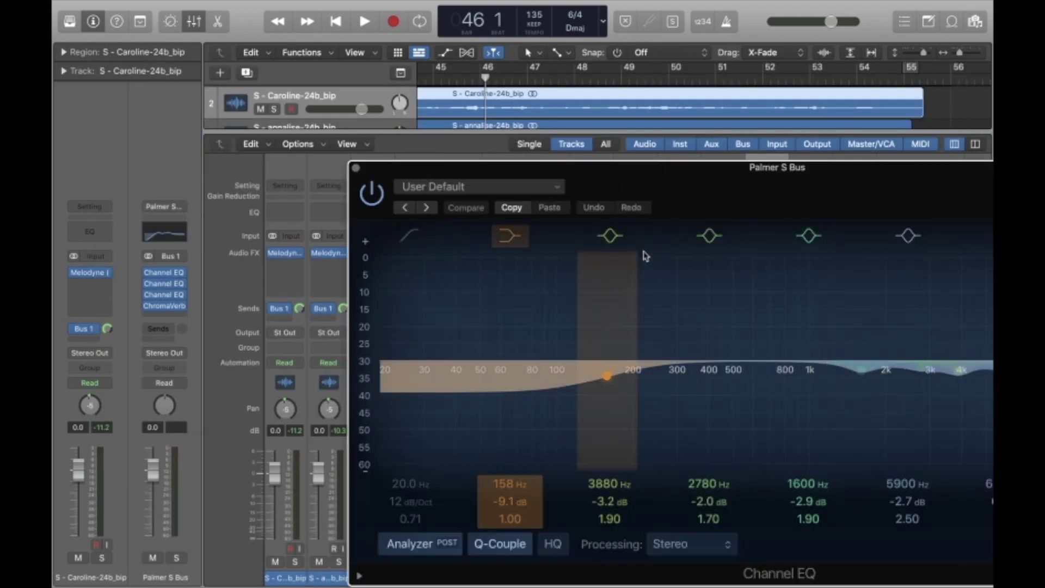
left_click(561, 187)
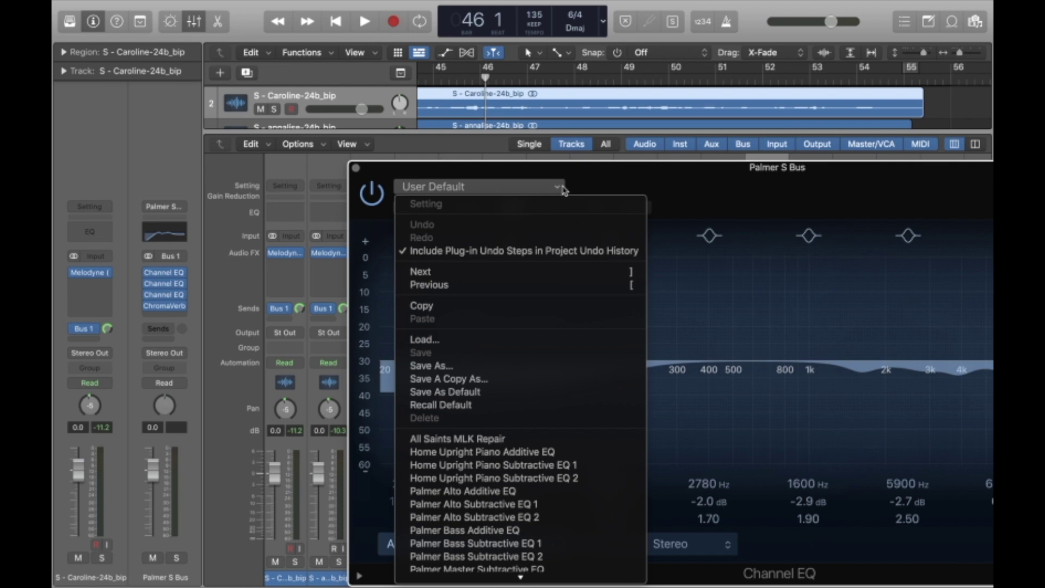
scroll(539, 475, "down", 5)
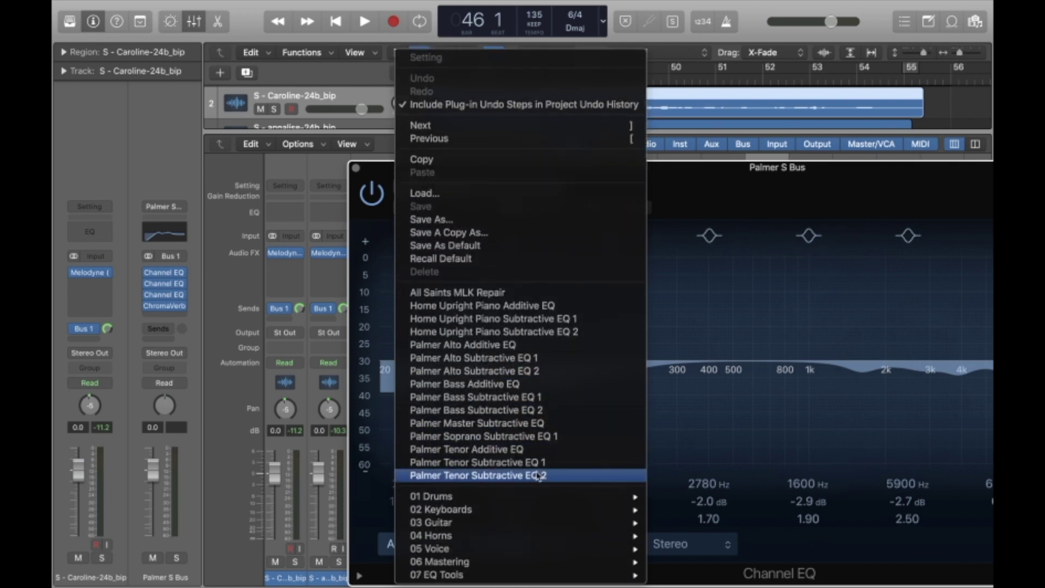
left_click(540, 475)
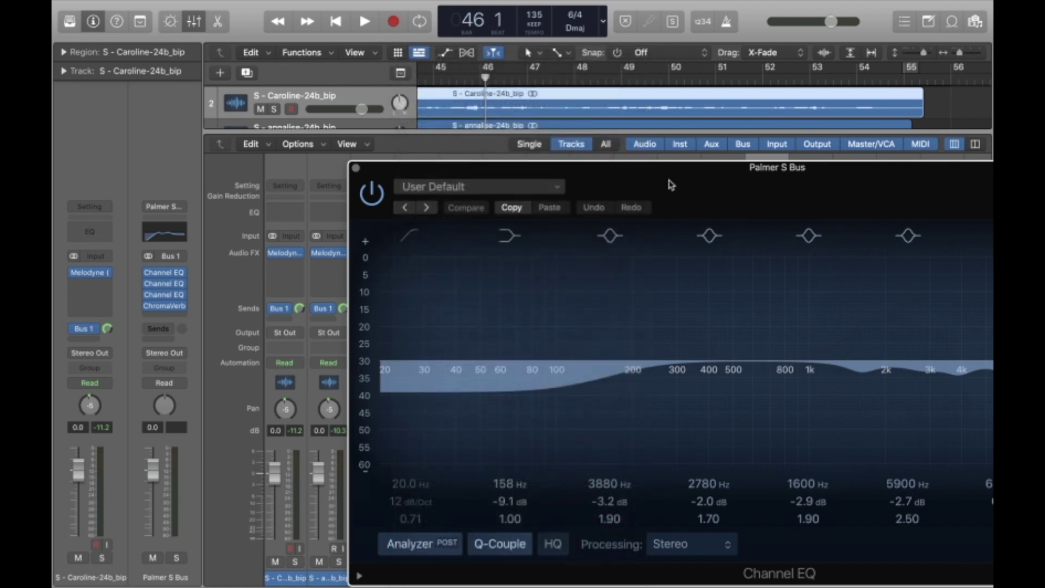
left_click(359, 167)
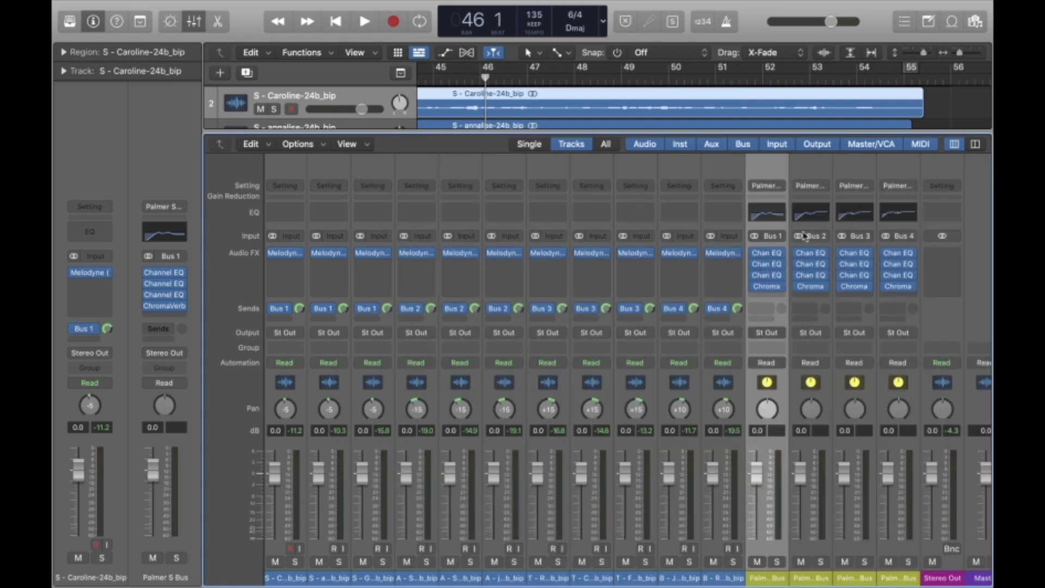
left_click(769, 276)
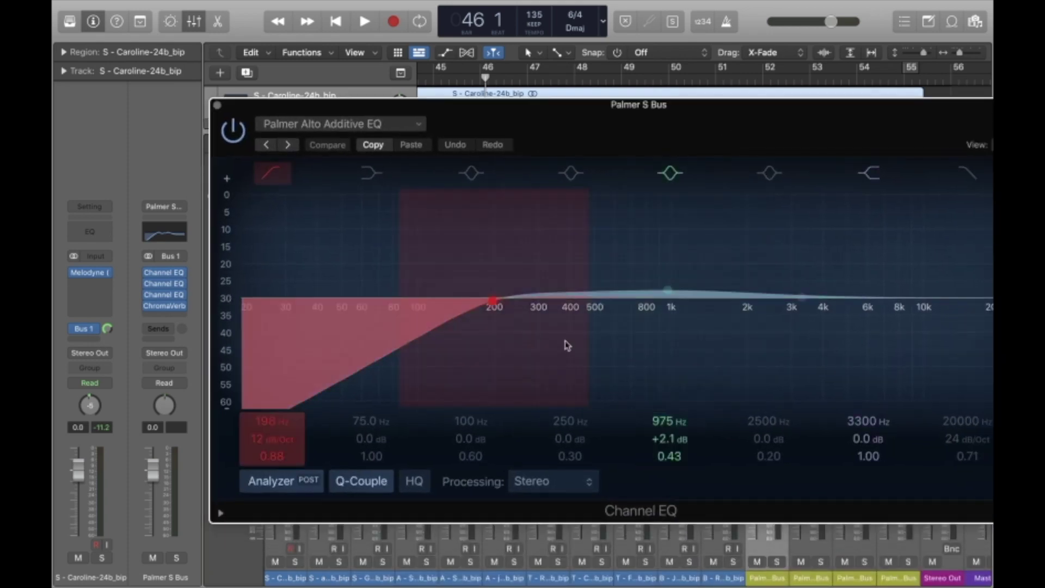
left_click(217, 105)
left_click(766, 291)
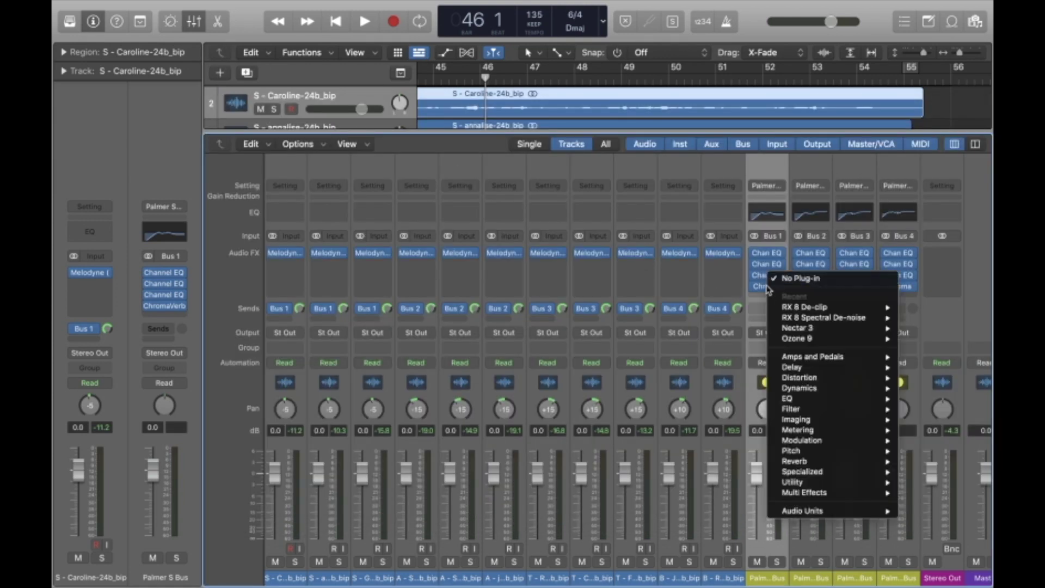
left_click(768, 291)
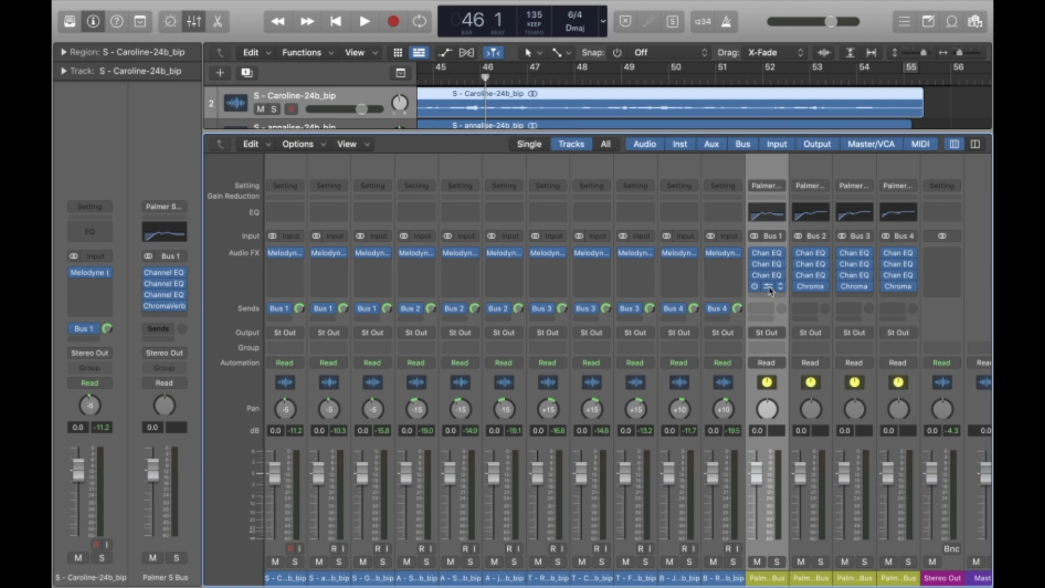
left_click(767, 288)
left_click_drag(825, 175, 660, 36)
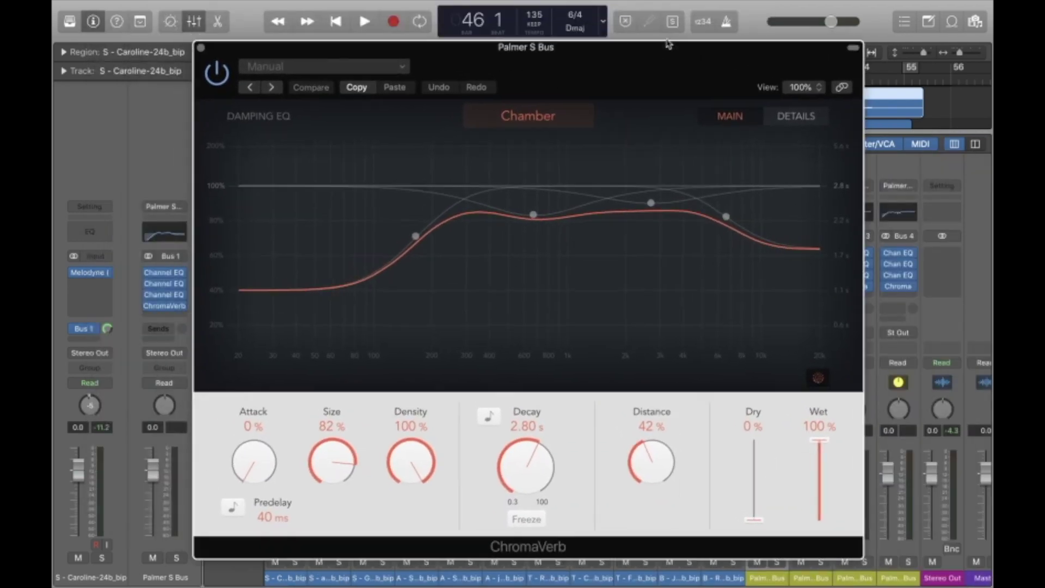
left_click(794, 123)
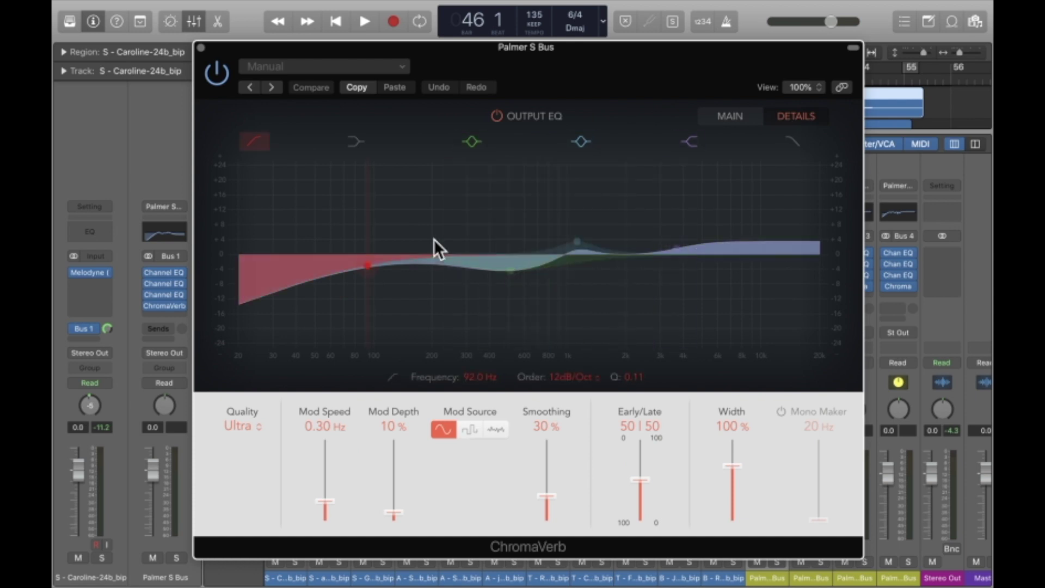
left_click(730, 117)
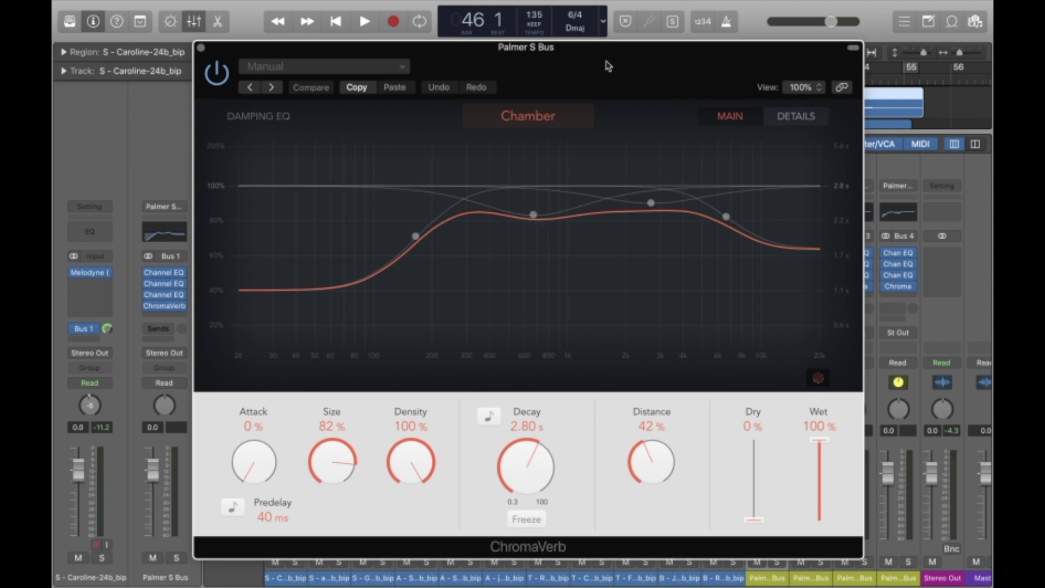
left_click_drag(608, 64, 612, 45)
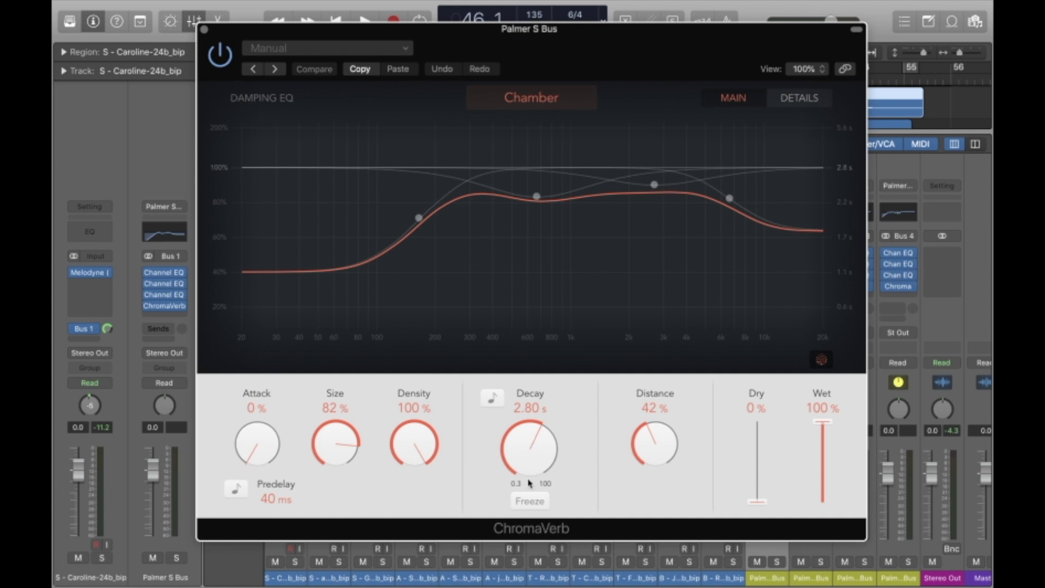
left_click(205, 30)
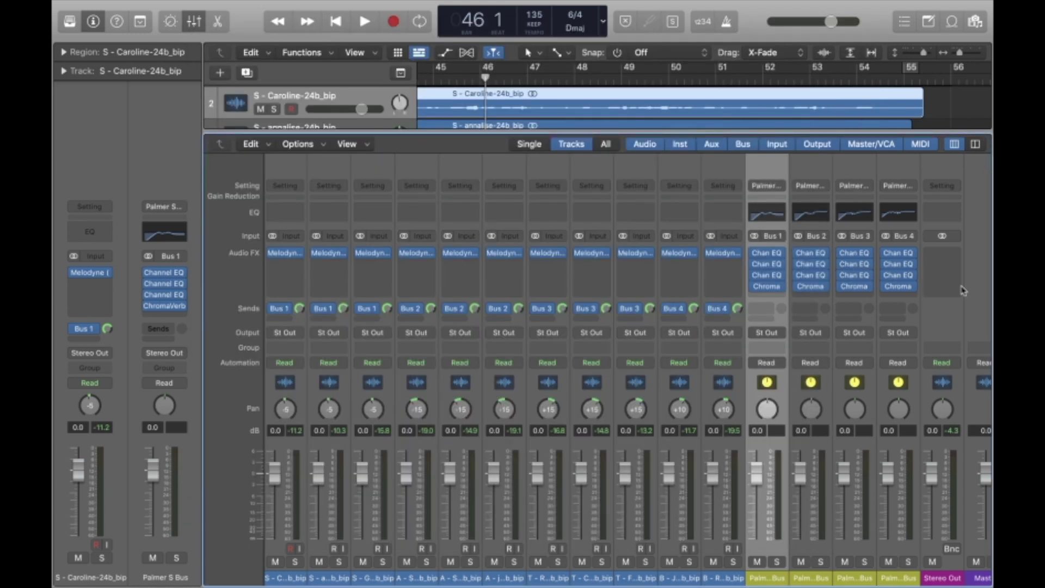
Step: Play the choir mix from bar 43, checking the Stereo Out meter, and stop at bar 47
scroll(515, 93, "left", 3)
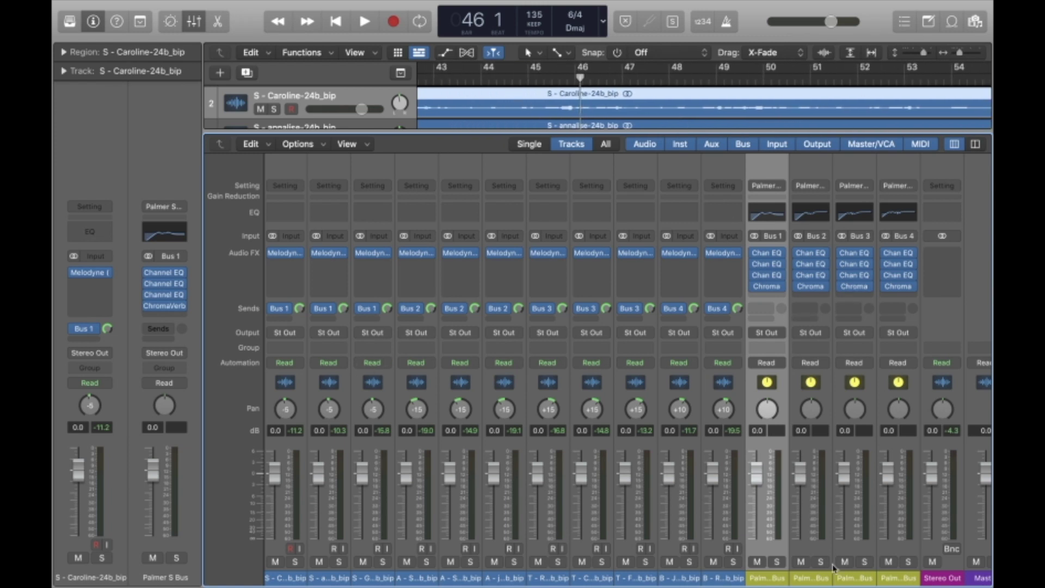
left_click(451, 76)
left_click(440, 77)
key("space")
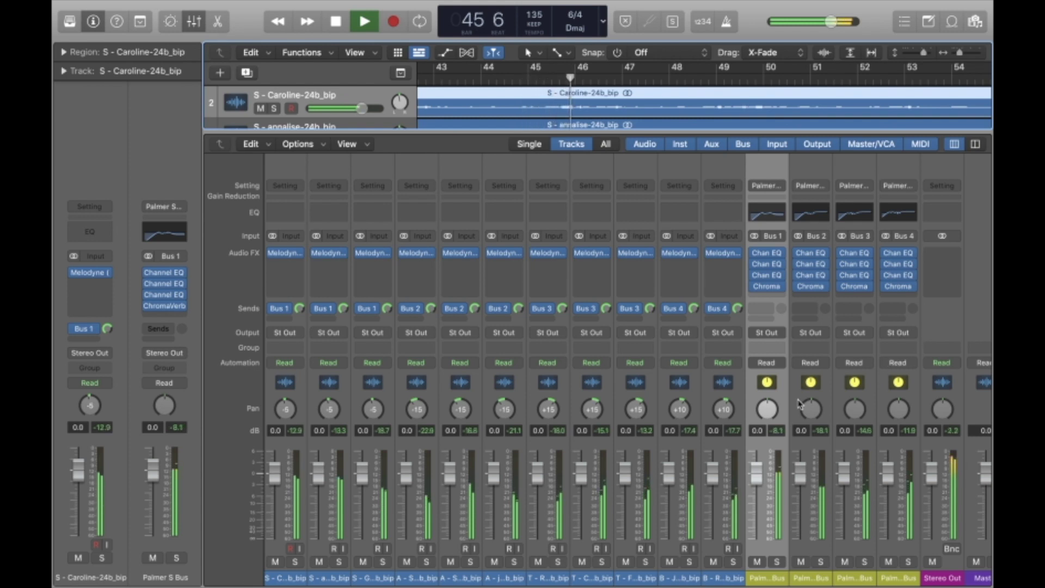
scroll(801, 401, "left", 2)
scroll(801, 401, "right", 2)
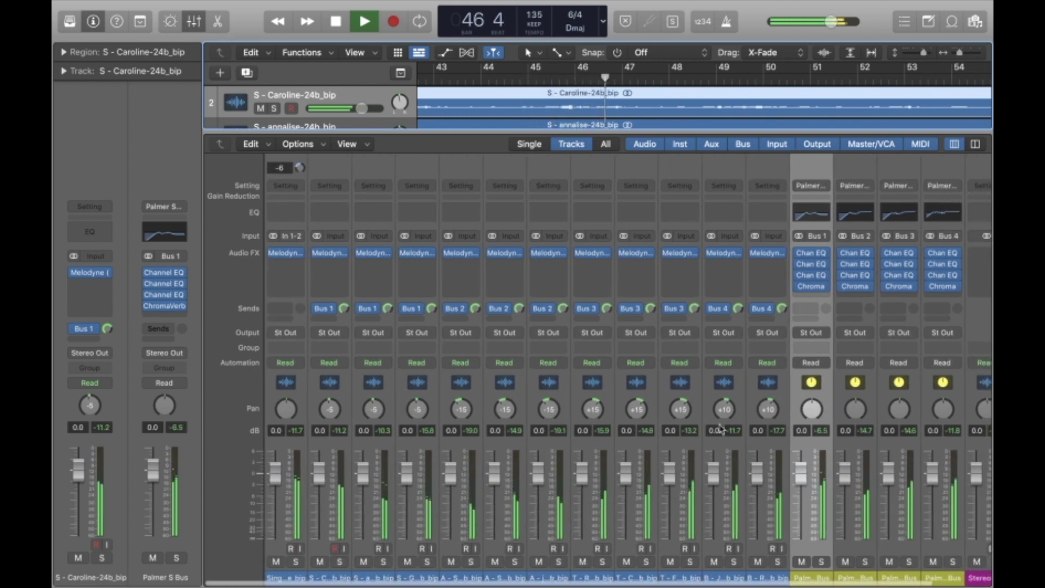
key("space")
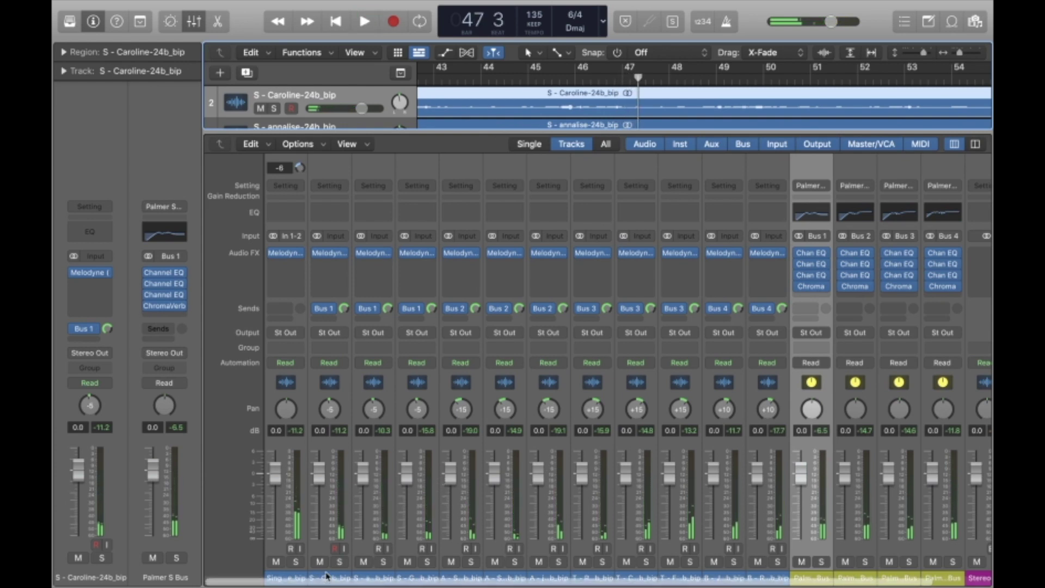
scroll(599, 490, "right", 3)
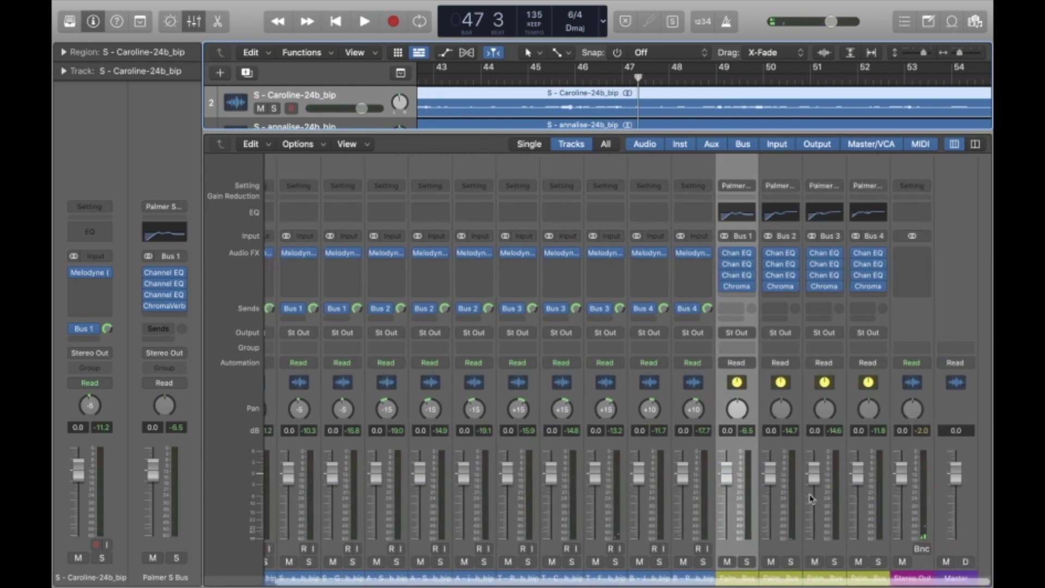
Step: Select a bass singer's track and play the choir mix from bar 47, stopping at bar 49
left_click(719, 572)
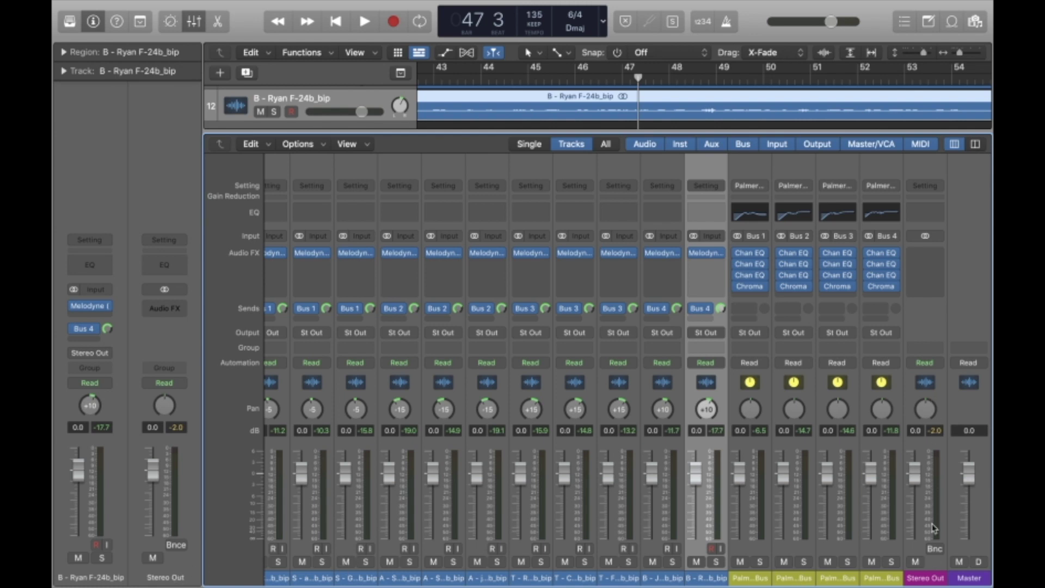
scroll(921, 473, "left", 3)
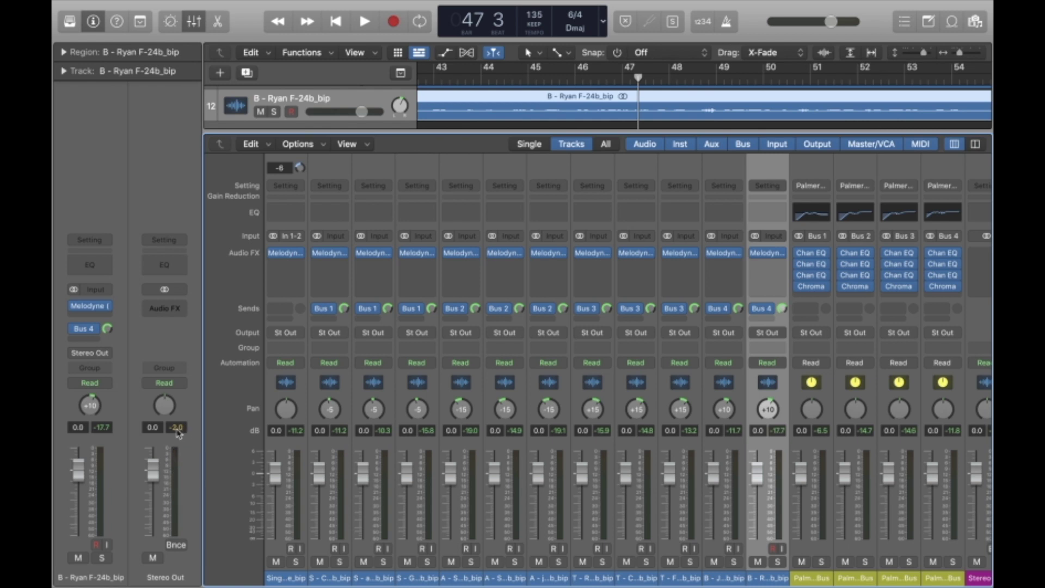
key("space")
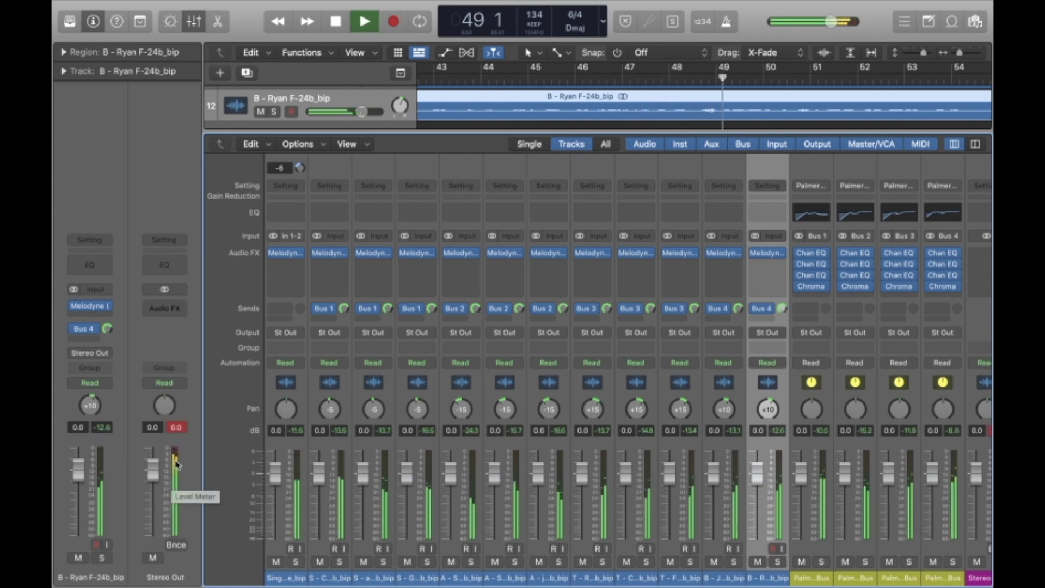
key("space")
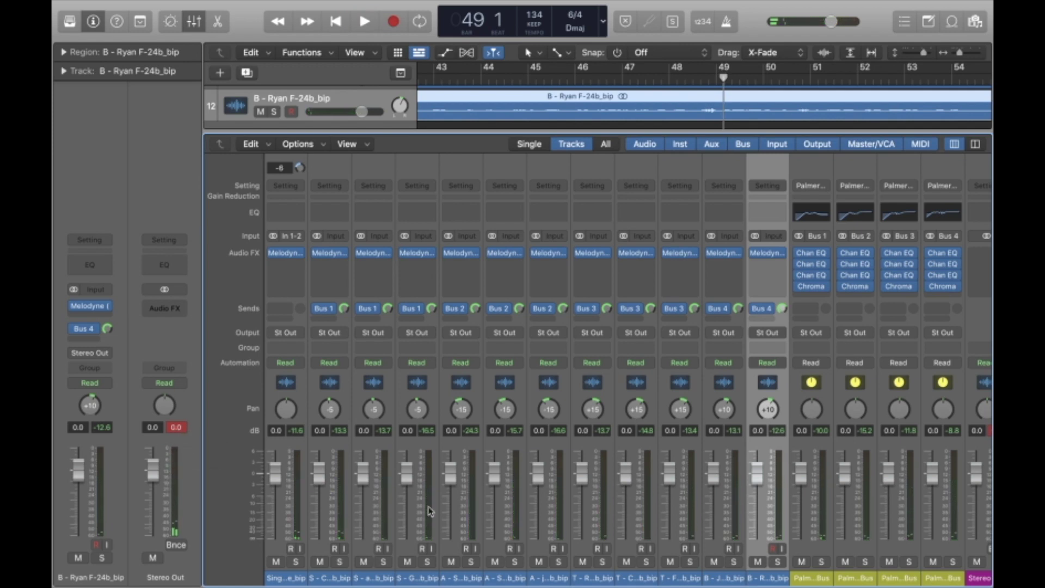
scroll(746, 561, "left", 2)
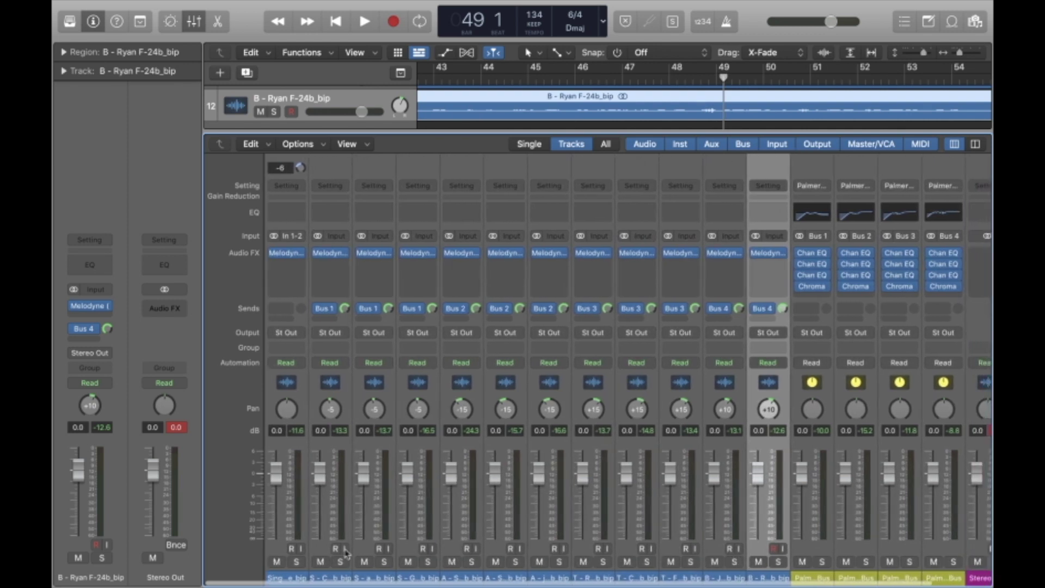
Step: Pull the first choir channel's volume down to -5.6 dB while listening back from bar 39
left_click_drag(275, 473, 275, 484)
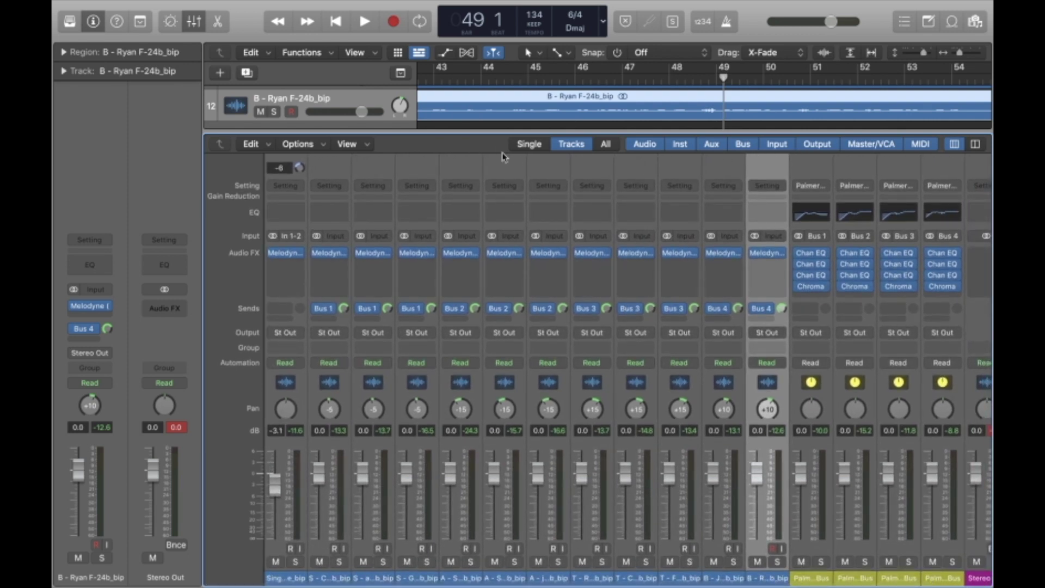
scroll(452, 102, "left", 4)
left_click(457, 81)
key("space")
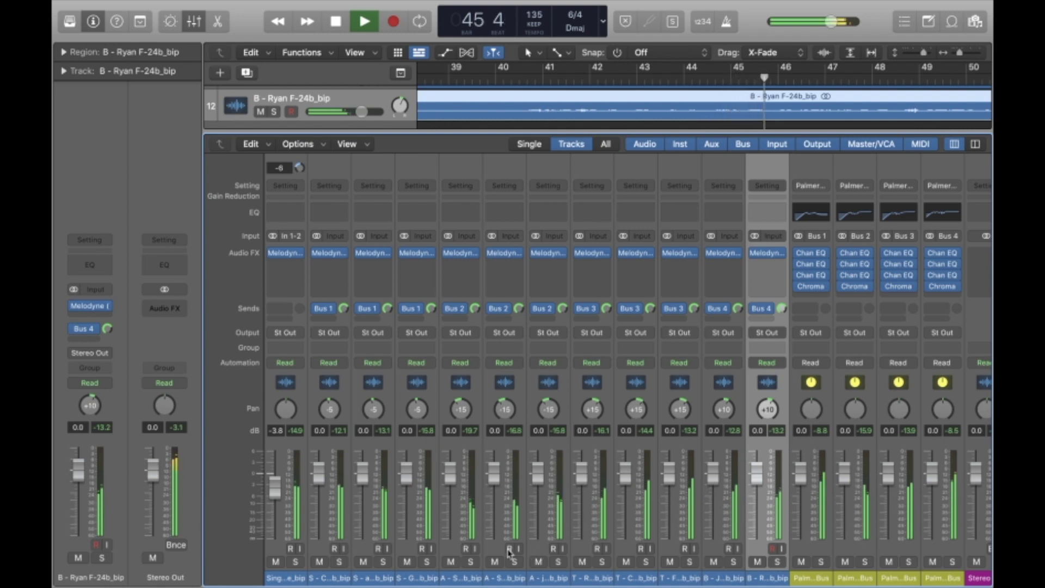
key("space")
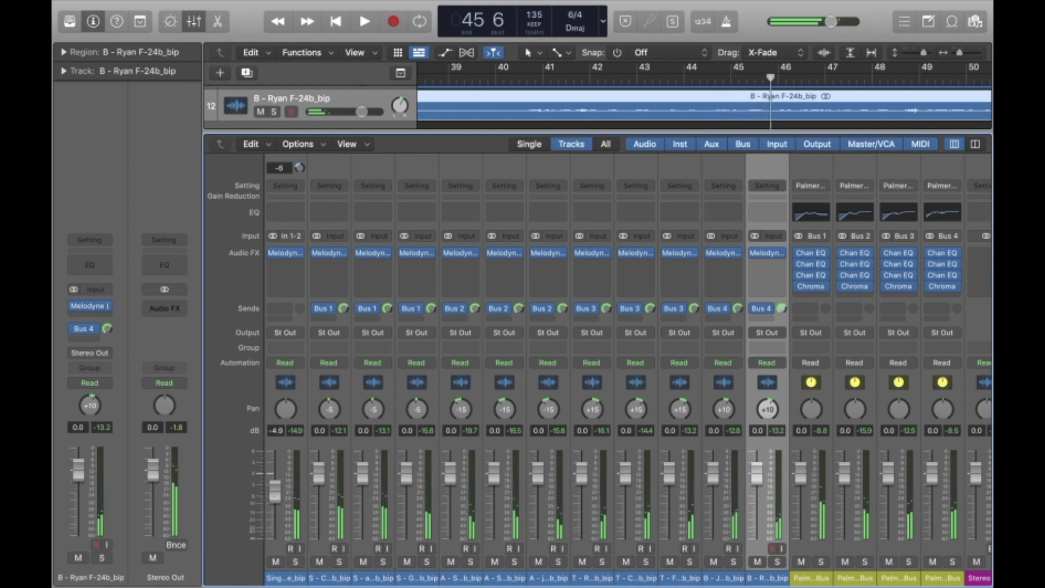
key("space")
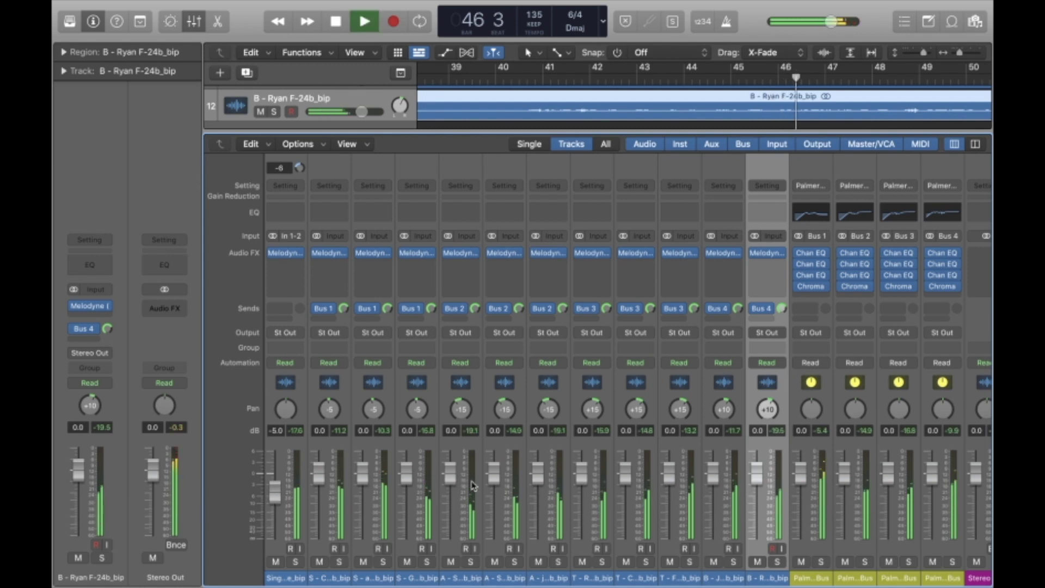
left_click_drag(278, 496, 278, 500)
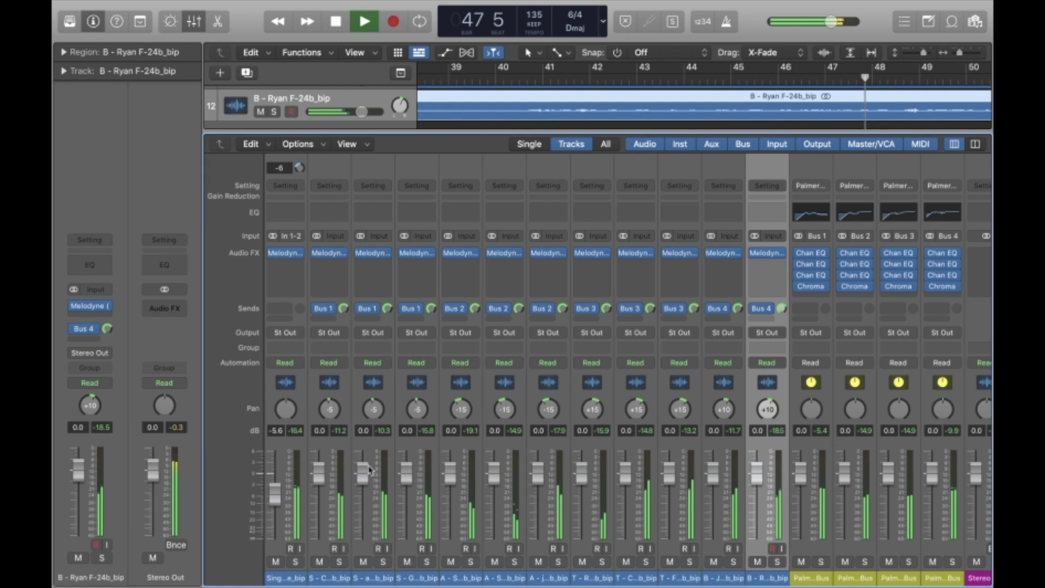
key("space")
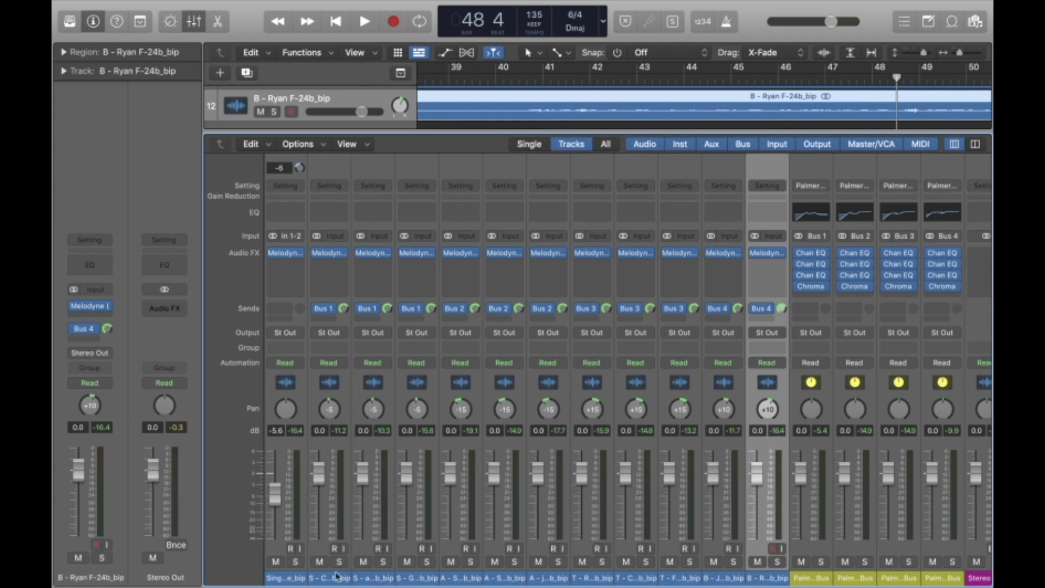
scroll(374, 545, "left", 2)
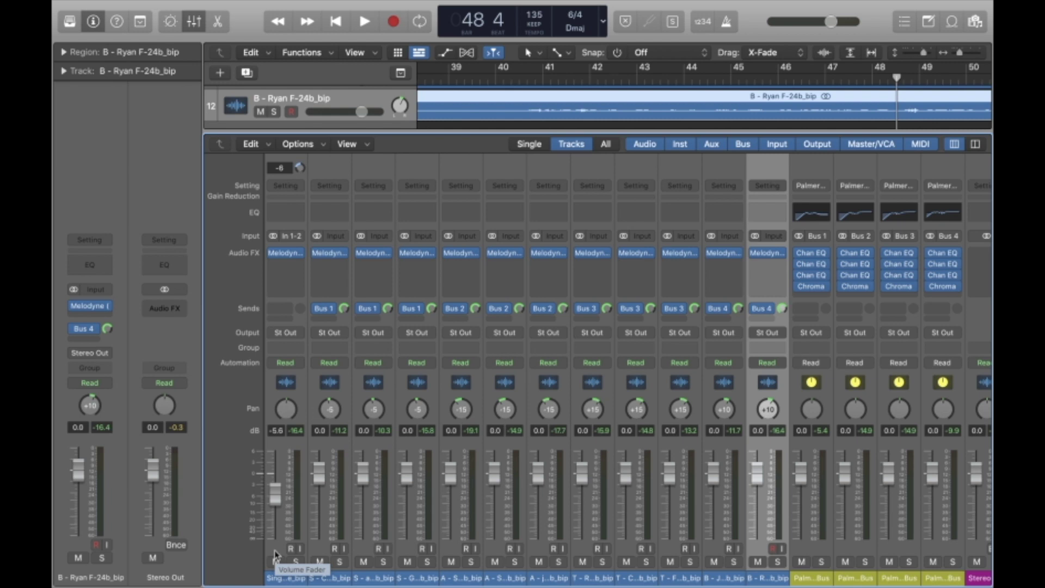
Step: Select all twelve choir channel strips and nudge their faders down together, checking with a quick playback
left_click(276, 553, "shift")
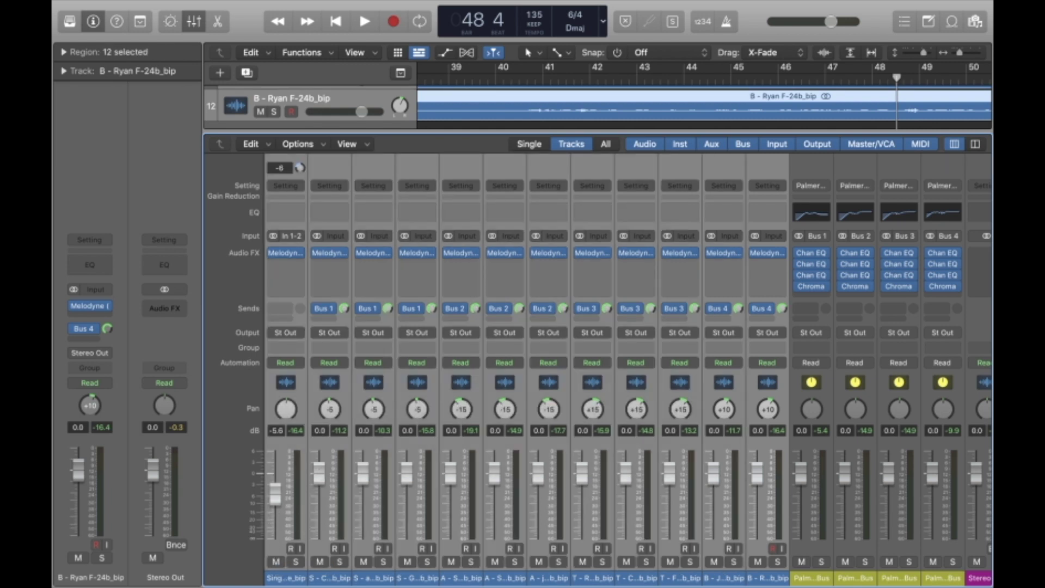
left_click_drag(276, 493, 275, 497)
key("space")
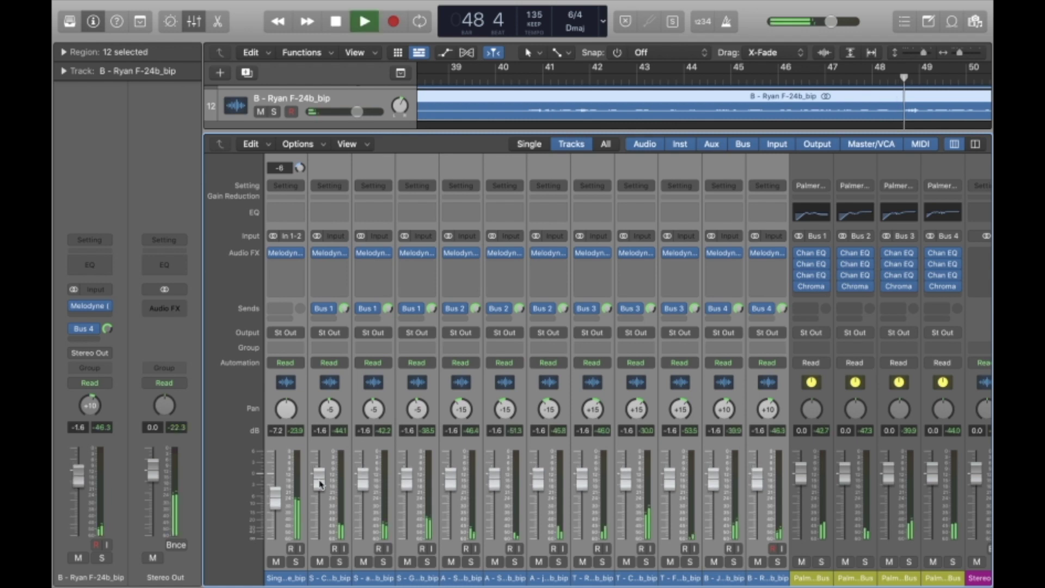
key("space")
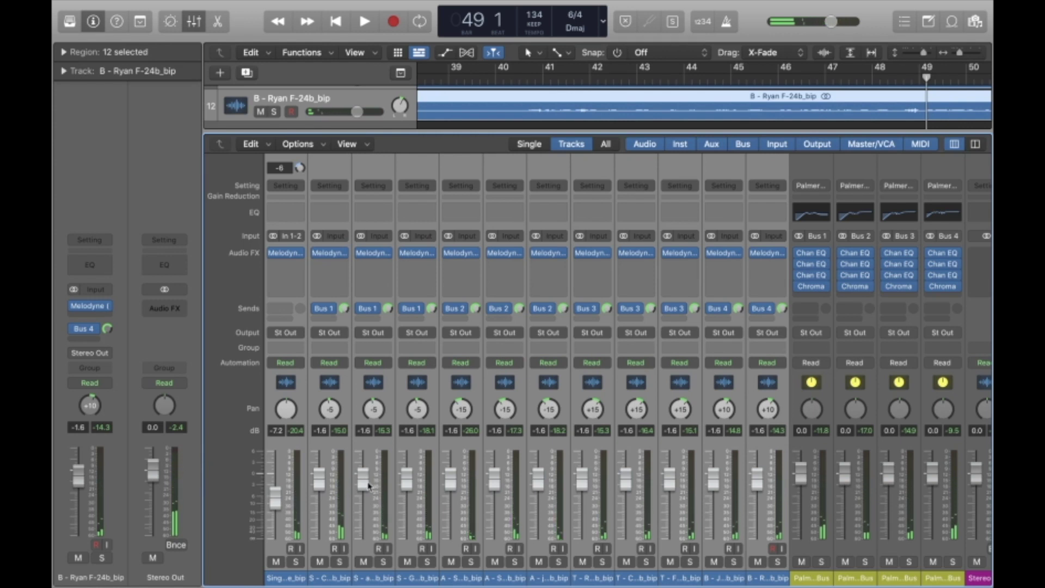
Step: Pull the grouped choir faders to -3.7 dB (first at -9.3 dB) and replay from bar 41
left_click_drag(363, 479, 363, 497)
key("space")
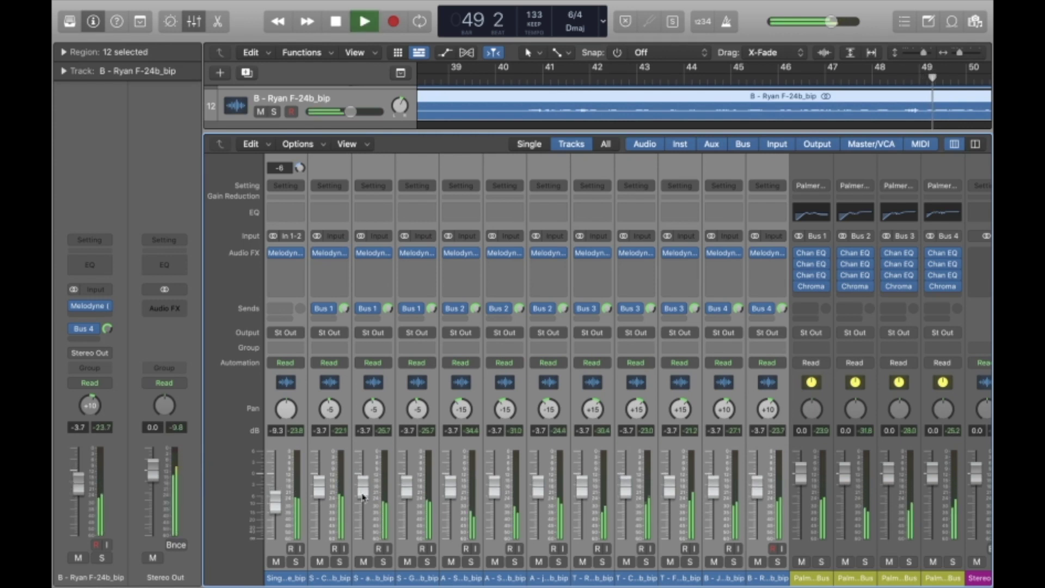
scroll(497, 110, "left", 10)
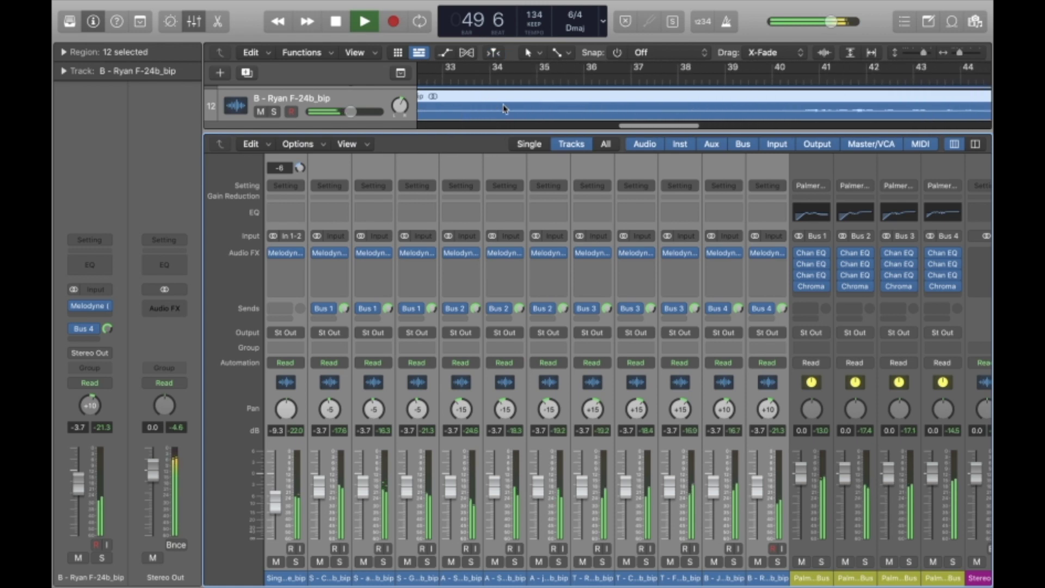
key("space")
left_click(818, 78)
key("space")
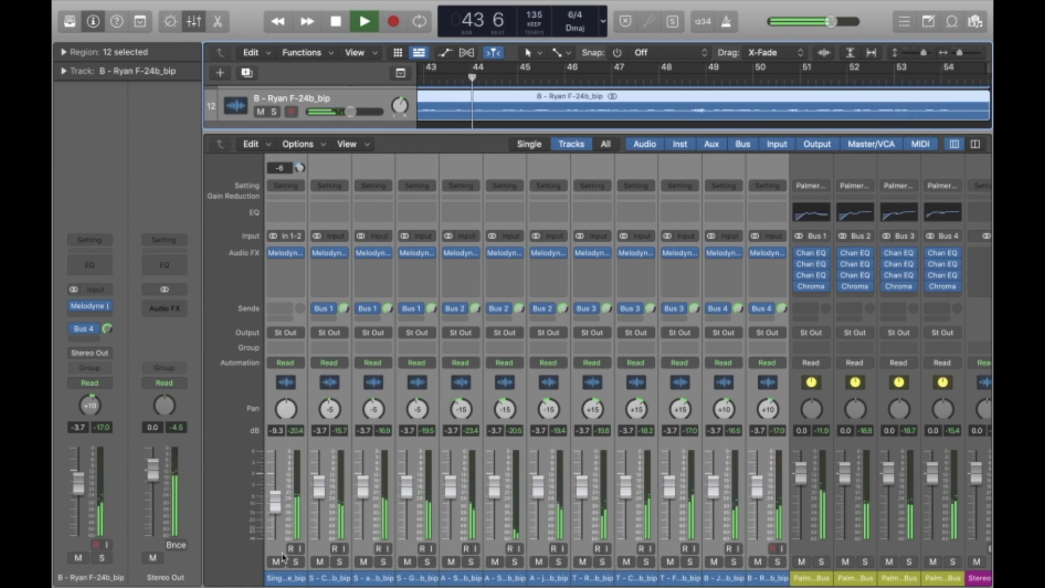
Step: Drop the first choir track to -10.6 dB and raise the fifth (alto) to -3.1 dB during playback
key("space")
left_click(268, 507)
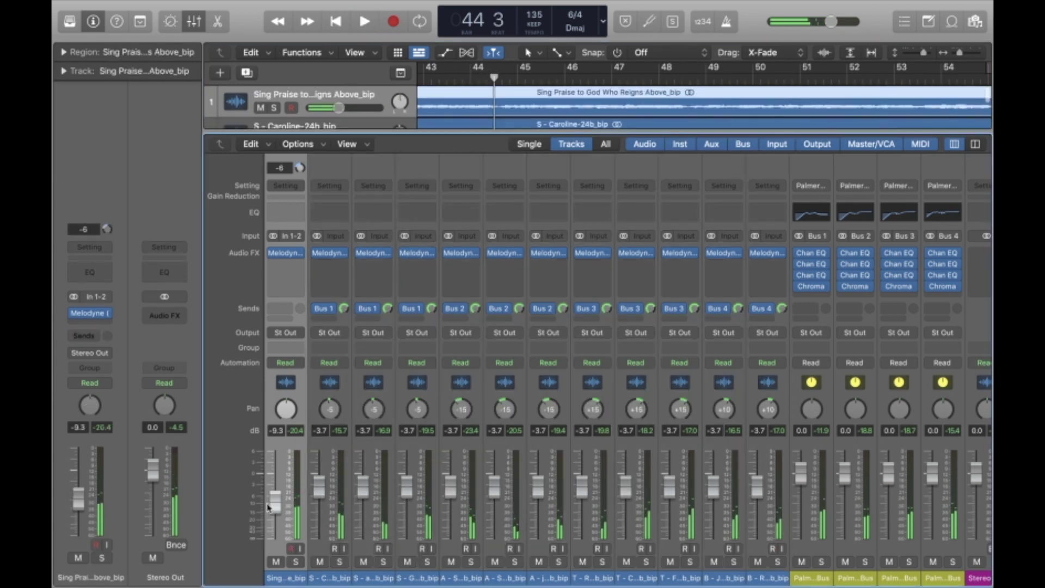
key("space")
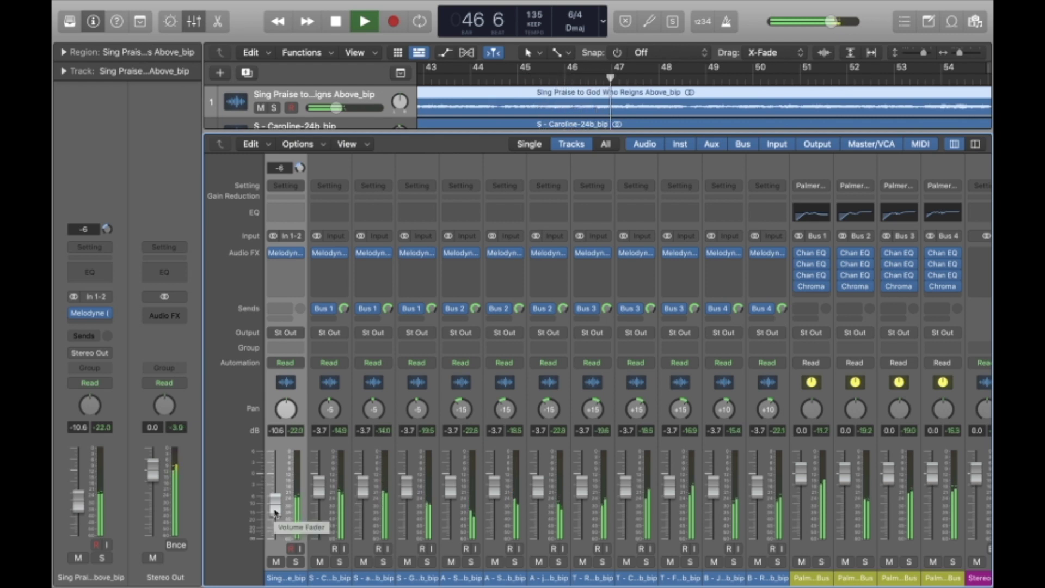
key("space")
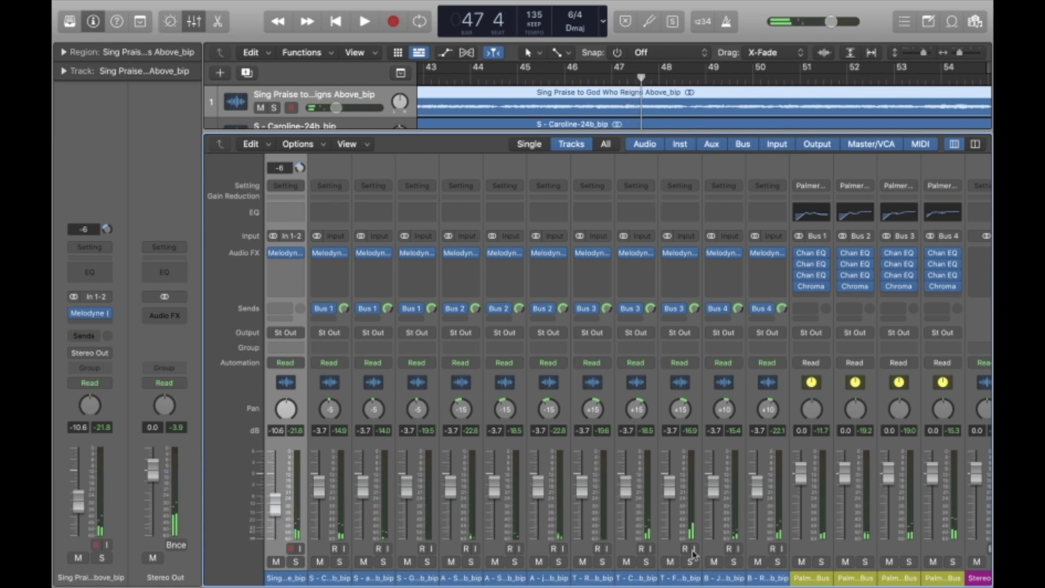
key("space")
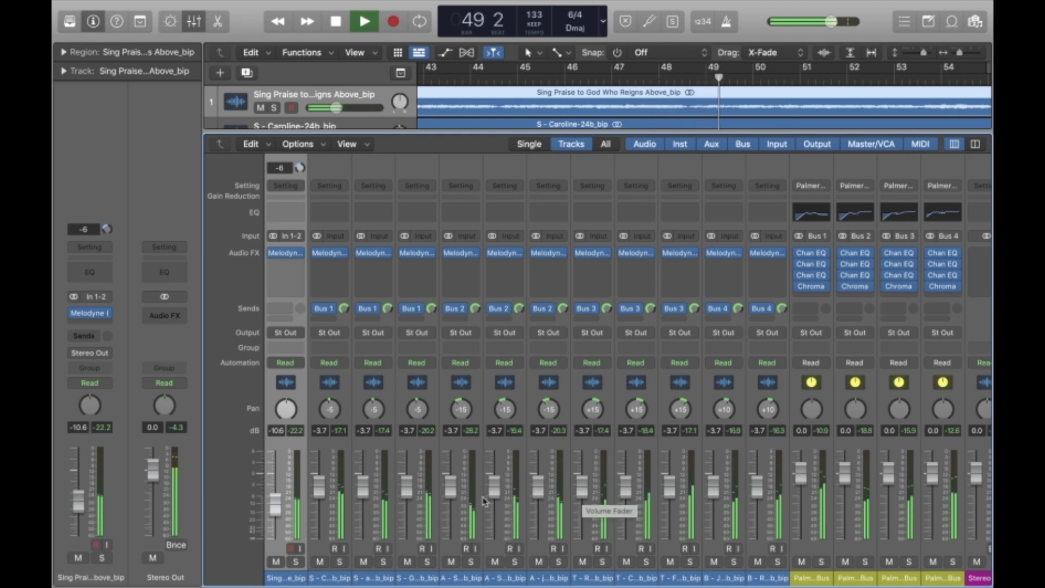
left_click_drag(451, 486, 451, 484)
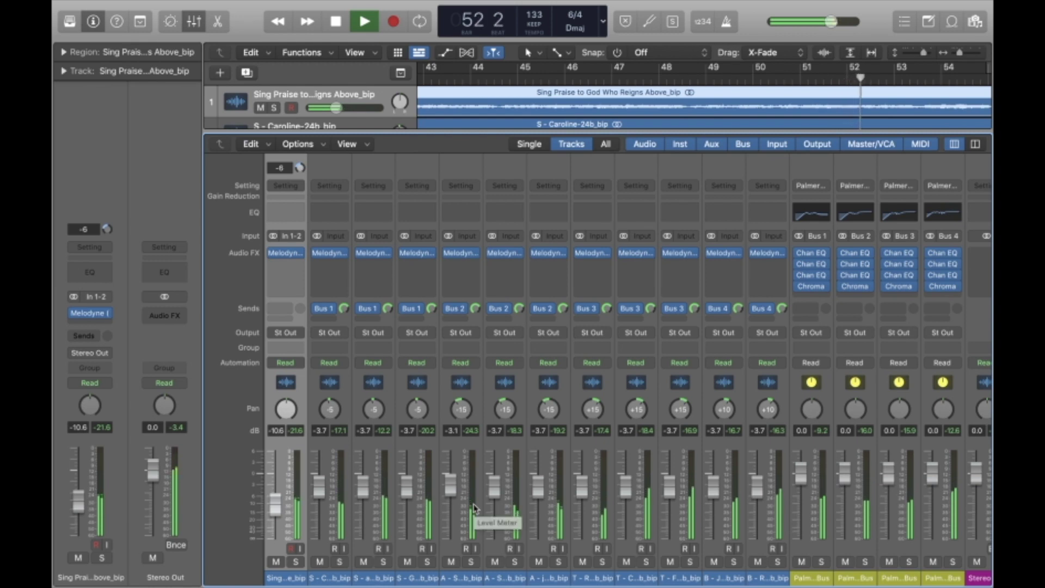
key("space")
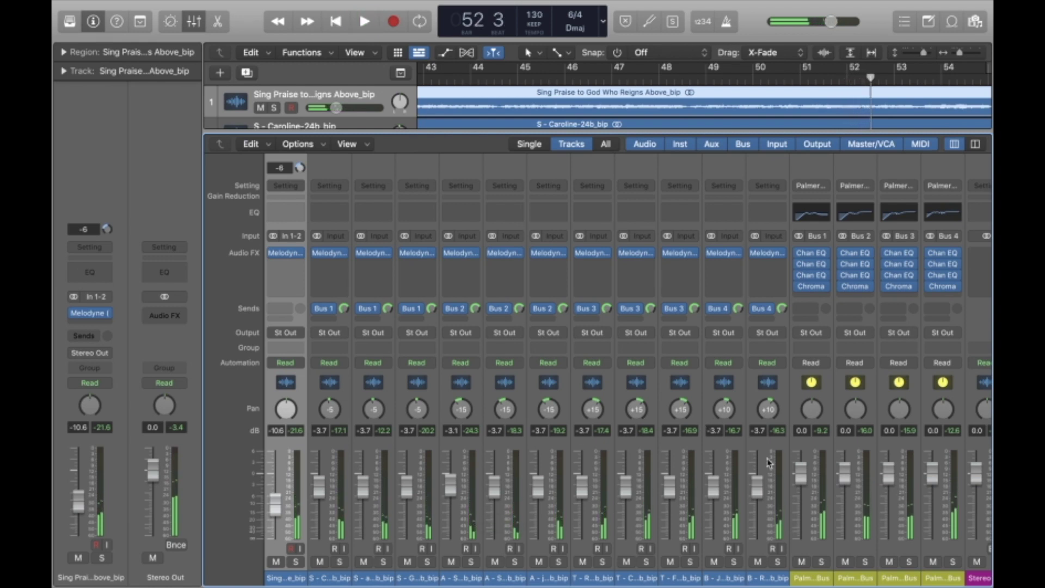
scroll(770, 463, "right", 2)
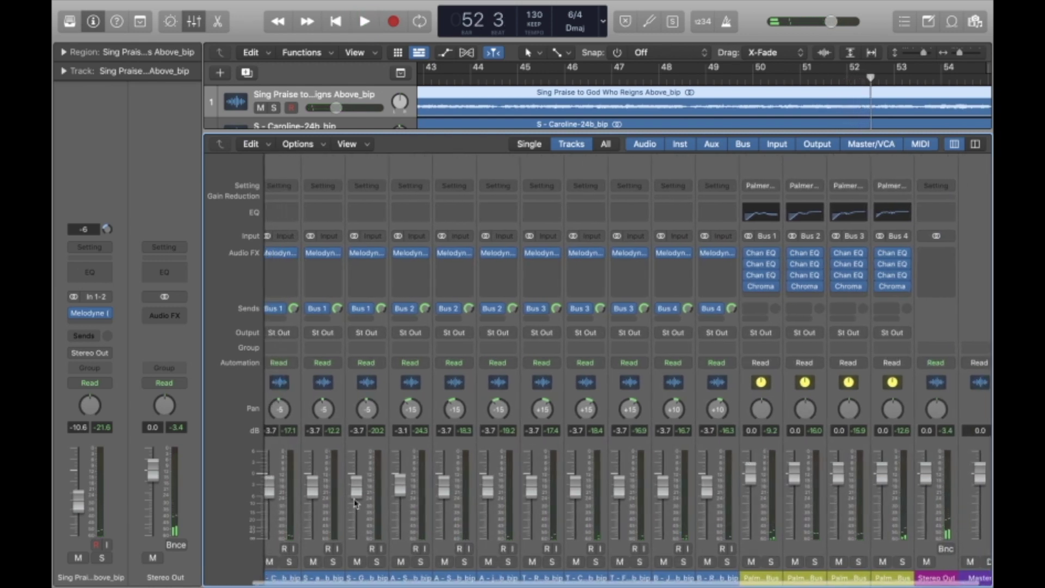
scroll(777, 486, "right", 1)
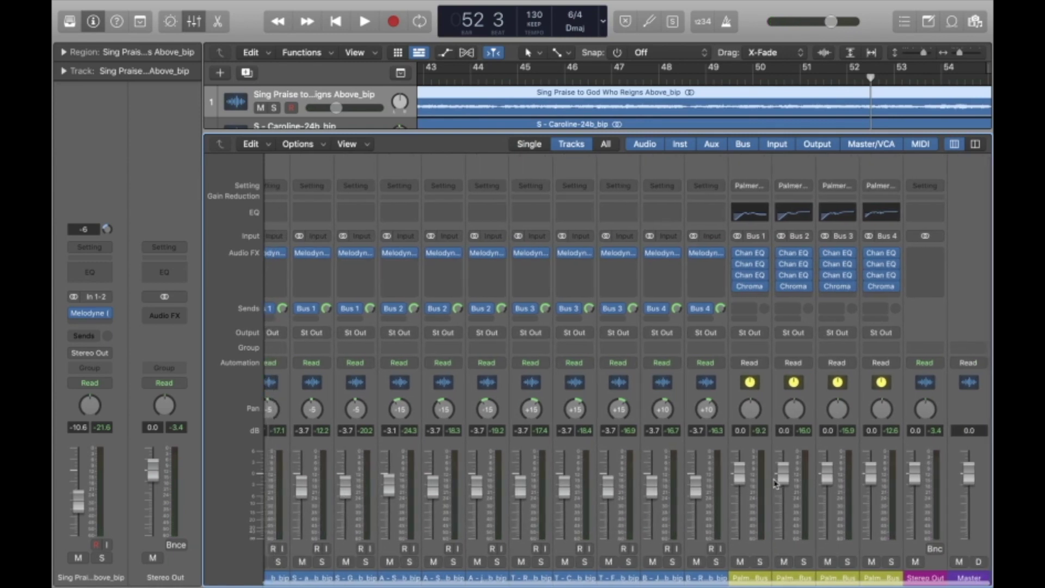
scroll(353, 493, "left", 3)
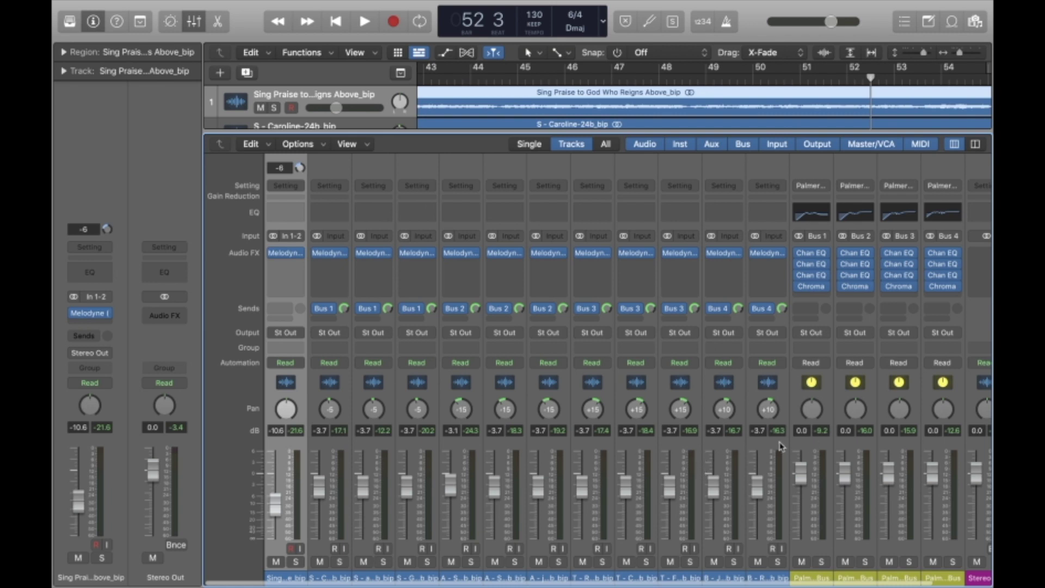
scroll(910, 431, "right", 3)
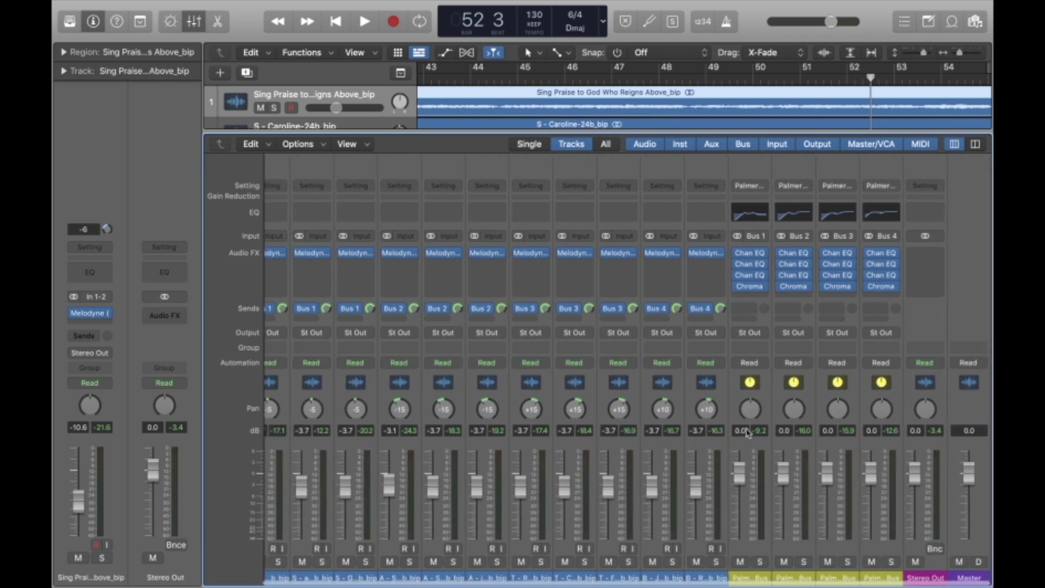
scroll(747, 434, "left", 3)
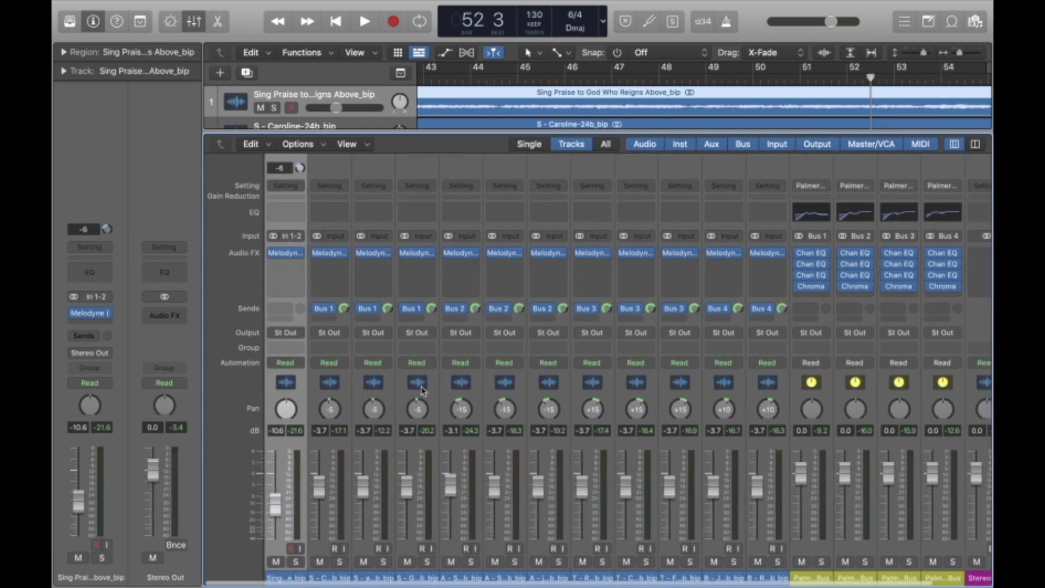